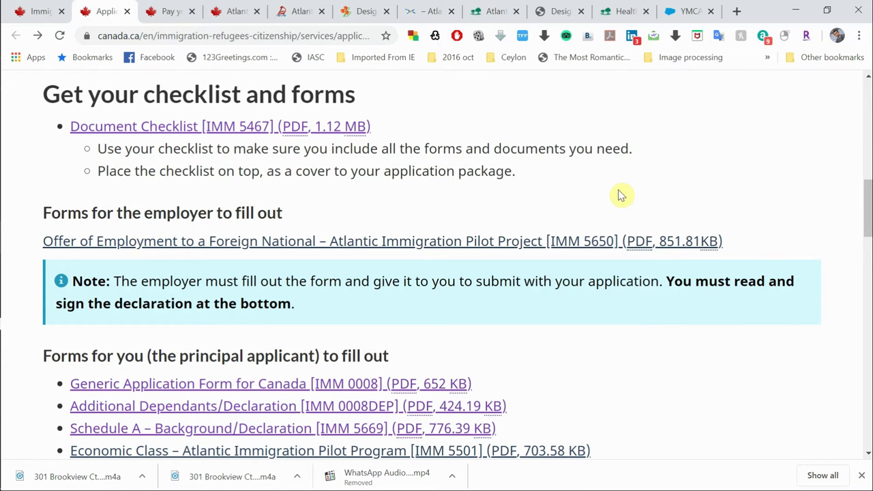
# Step: Scroll to 'Pay your fees online' and switch to the Pay your fees page
pyautogui.scroll(-1, 621, 196)
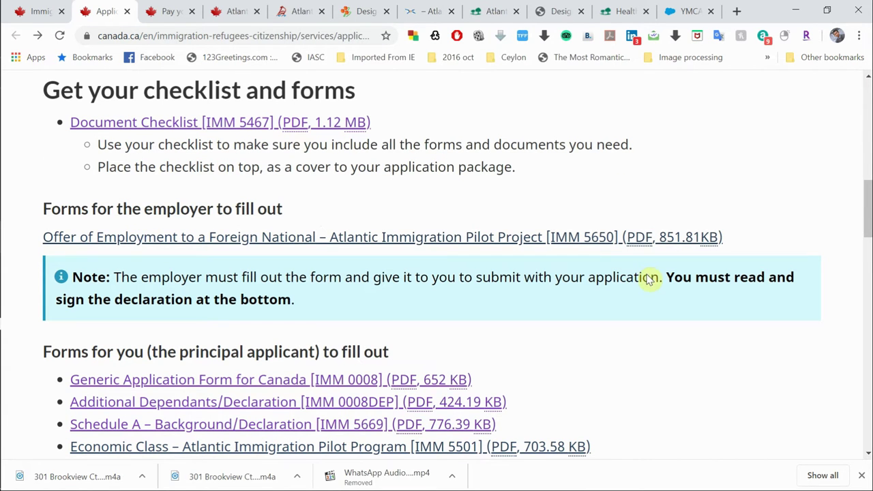
pyautogui.scroll(-4, 649, 279)
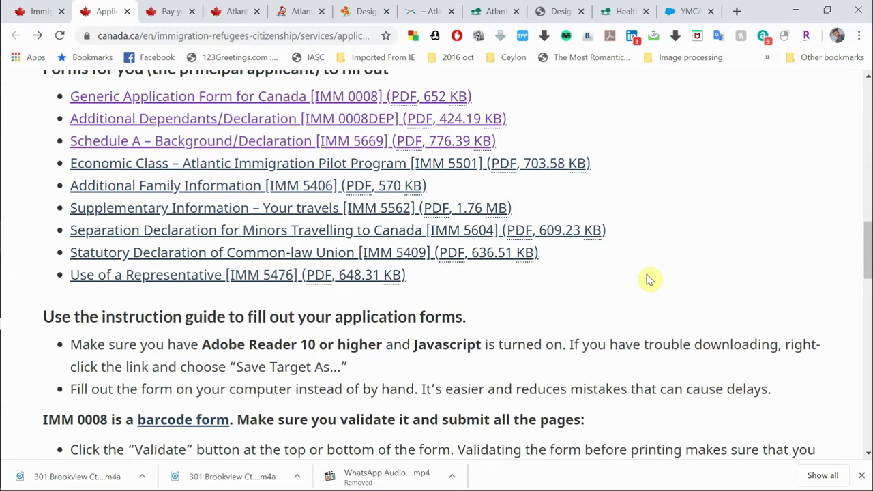
pyautogui.scroll(-4, 711, 376)
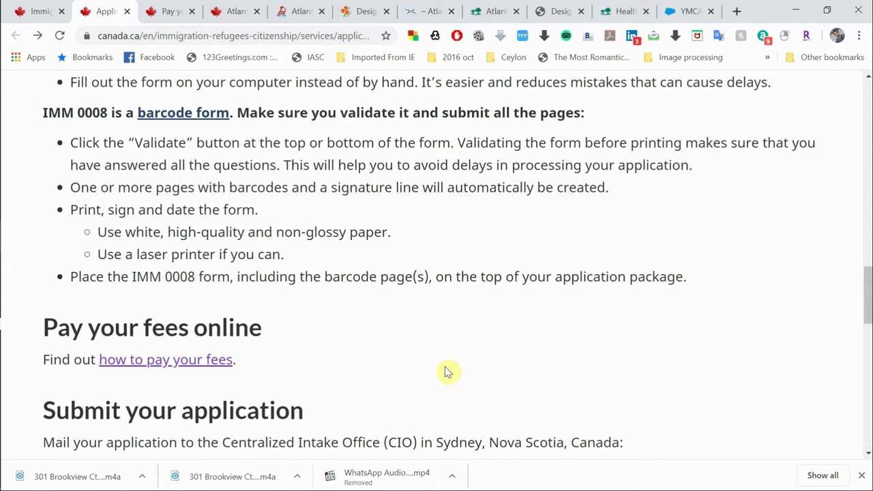
pyautogui.scroll(-2, 446, 371)
pyautogui.scroll(-1, 446, 366)
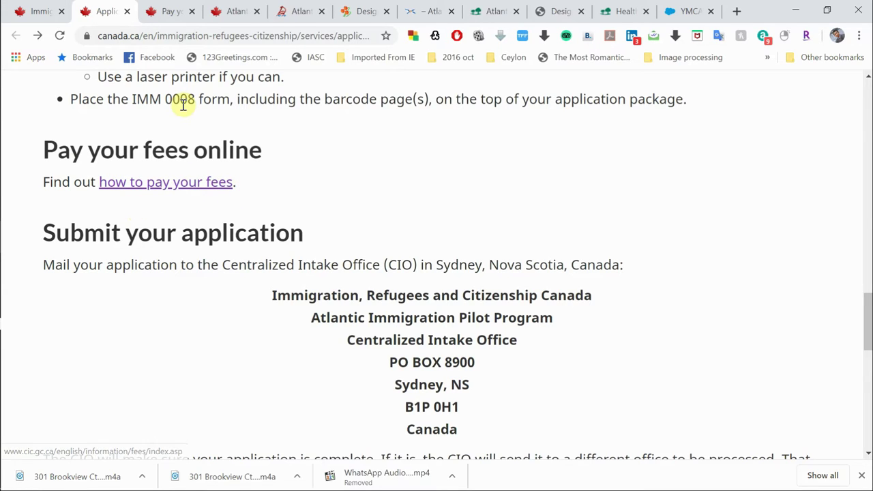
pyautogui.click(161, 13)
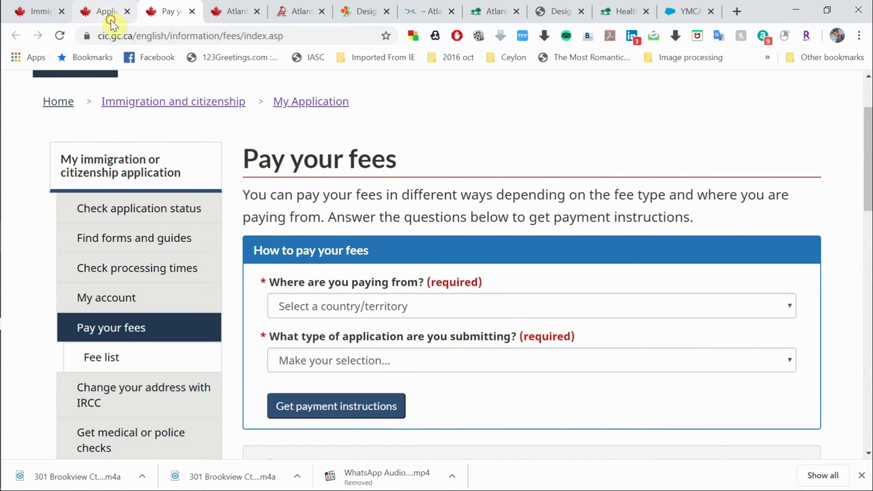
# Step: Return to the Pay your fees questions and set the paying country to Sri Lanka
pyautogui.click(109, 16)
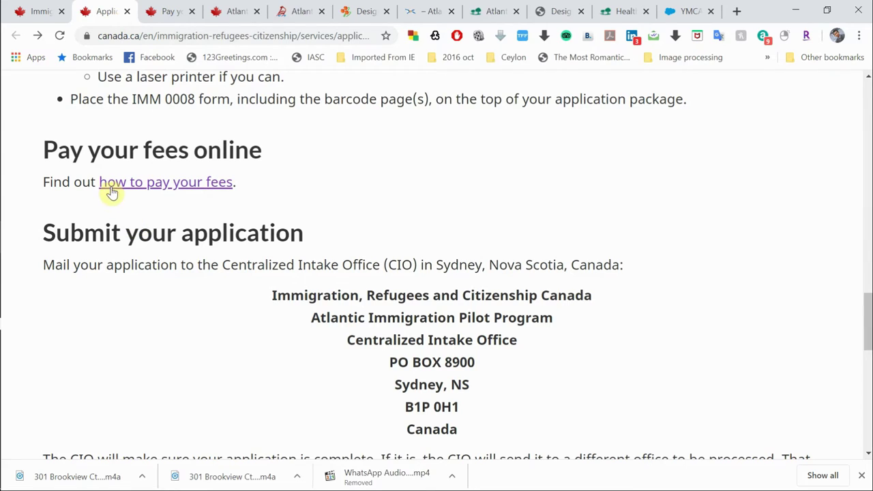
pyautogui.click(164, 14)
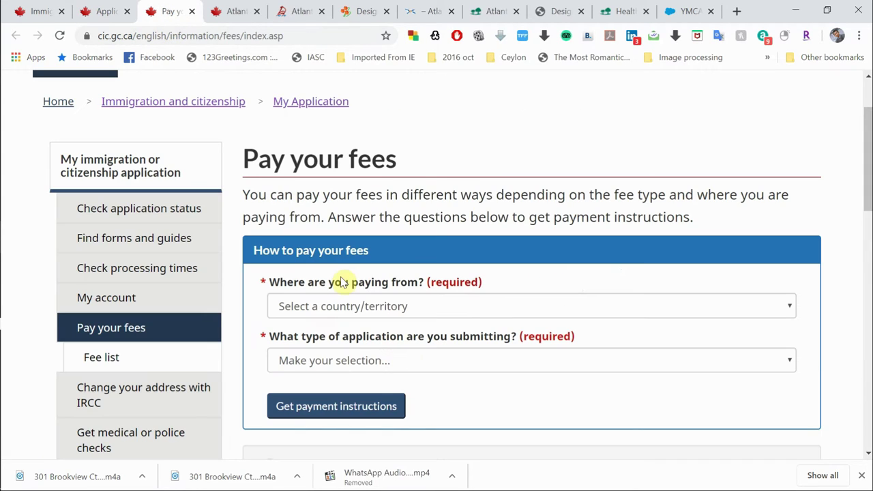
pyautogui.scroll(-1, 342, 282)
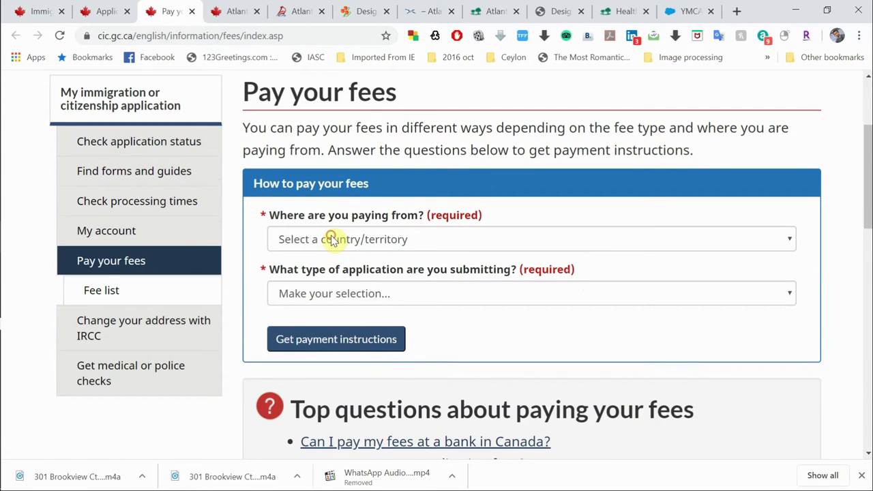
pyautogui.click(333, 240)
pyautogui.scroll(-15, 380, 351)
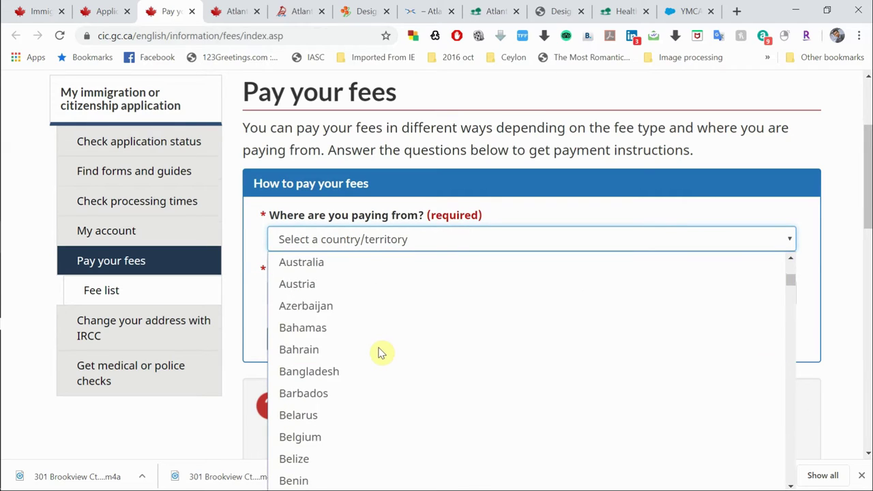
pyautogui.scroll(-20, 380, 353)
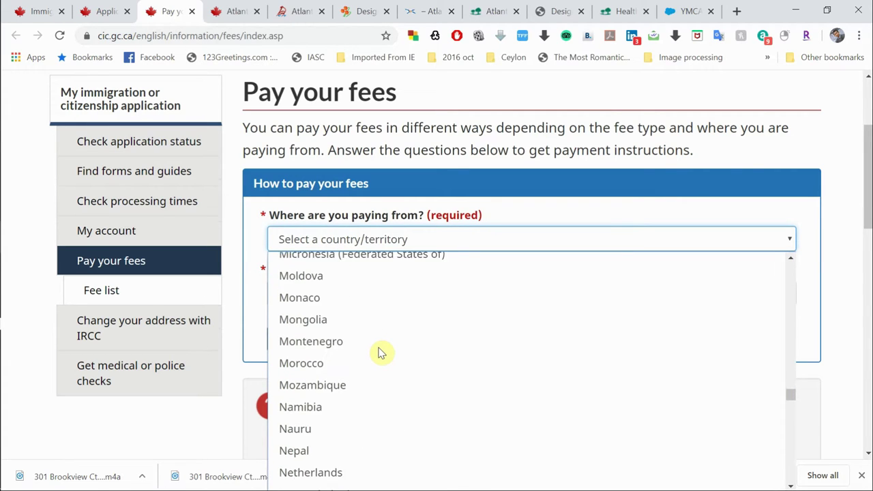
pyautogui.scroll(-9, 380, 352)
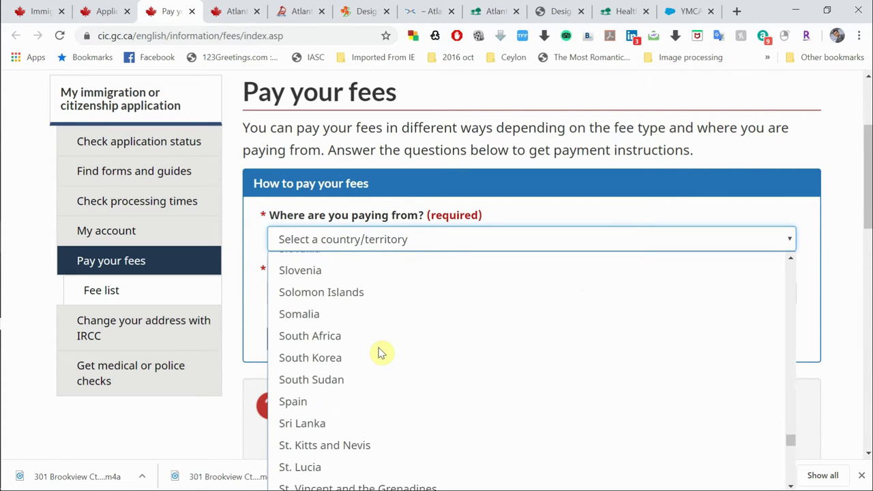
pyautogui.click(314, 423)
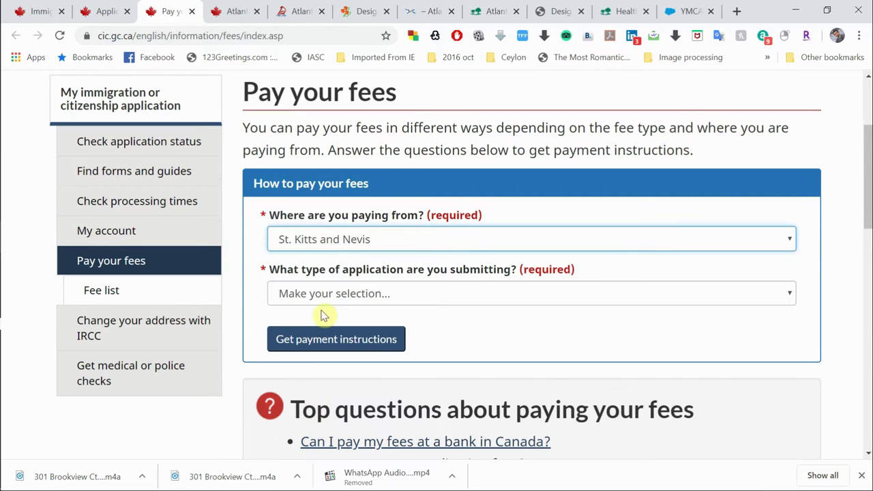
pyautogui.click(348, 239)
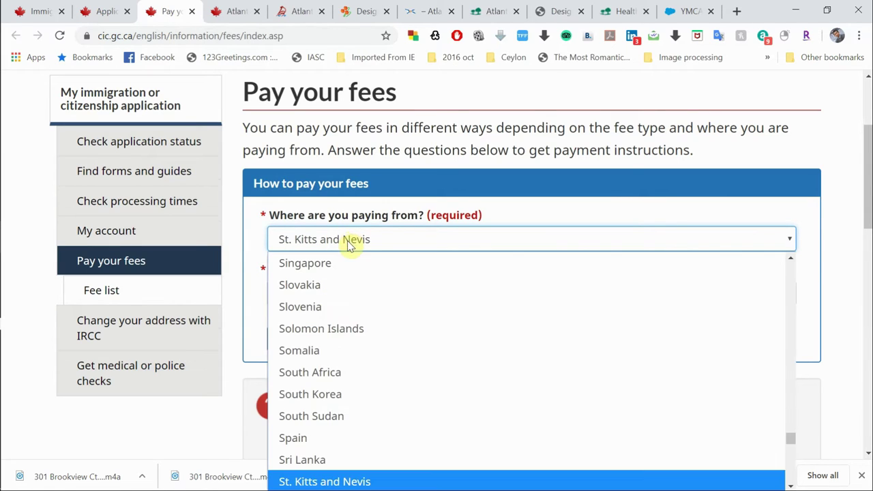
pyautogui.click(334, 461)
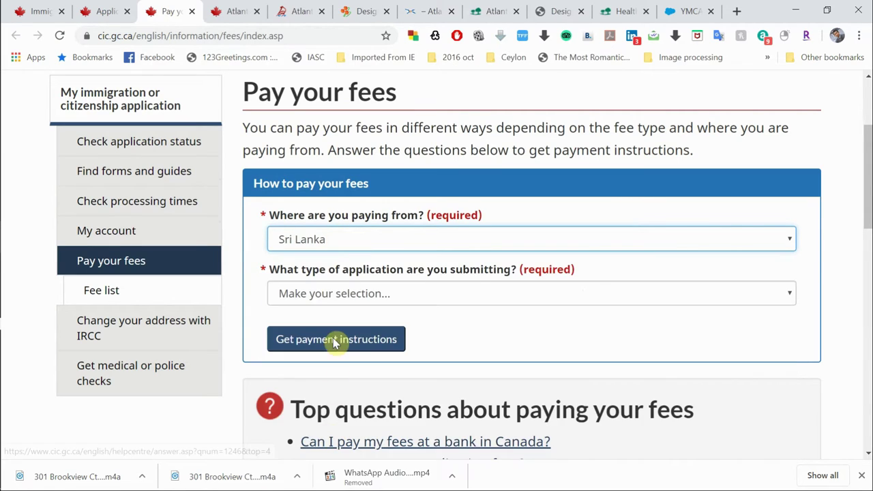
# Step: Choose Permanent residence and Atlantic immigration pilot, then request payment instructions
pyautogui.click(337, 304)
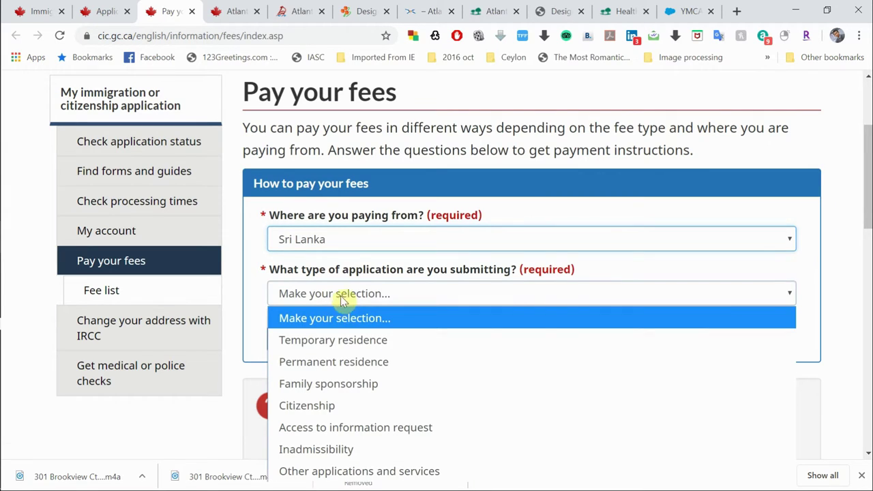
pyautogui.click(350, 366)
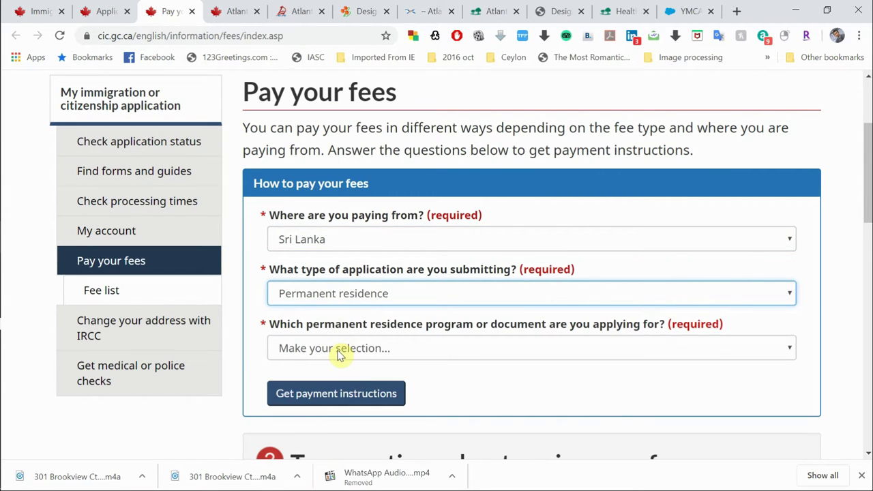
pyautogui.click(339, 354)
pyautogui.scroll(-1, 347, 287)
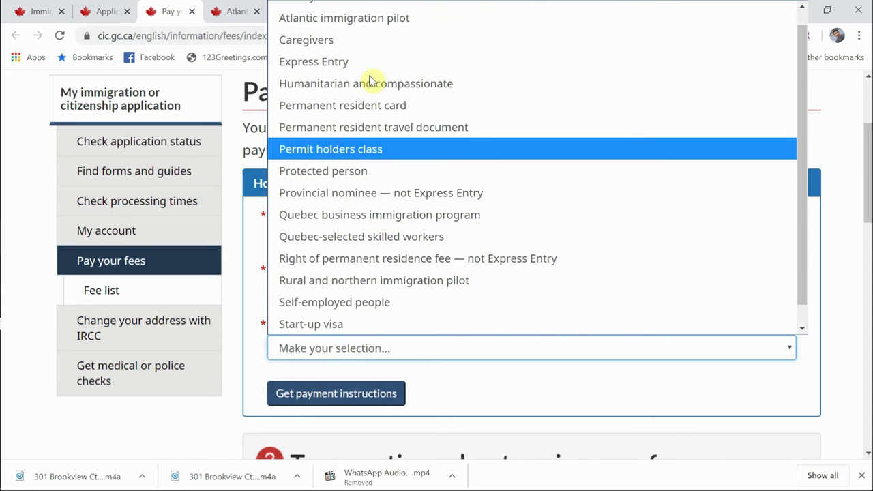
pyautogui.click(395, 19)
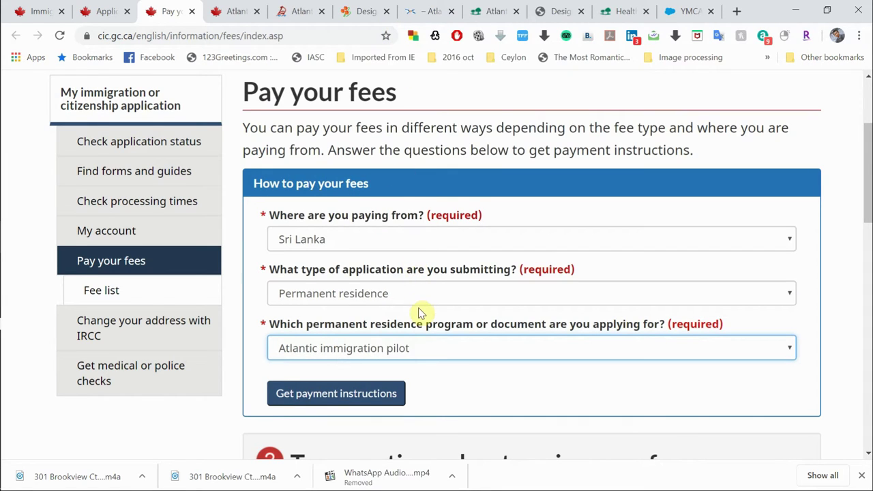
pyautogui.scroll(-1, 419, 313)
pyautogui.click(352, 348)
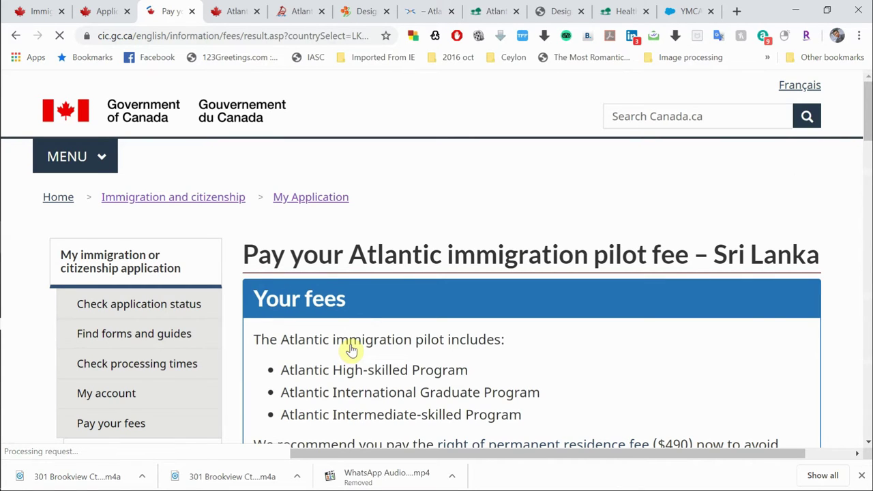
pyautogui.scroll(-4, 351, 350)
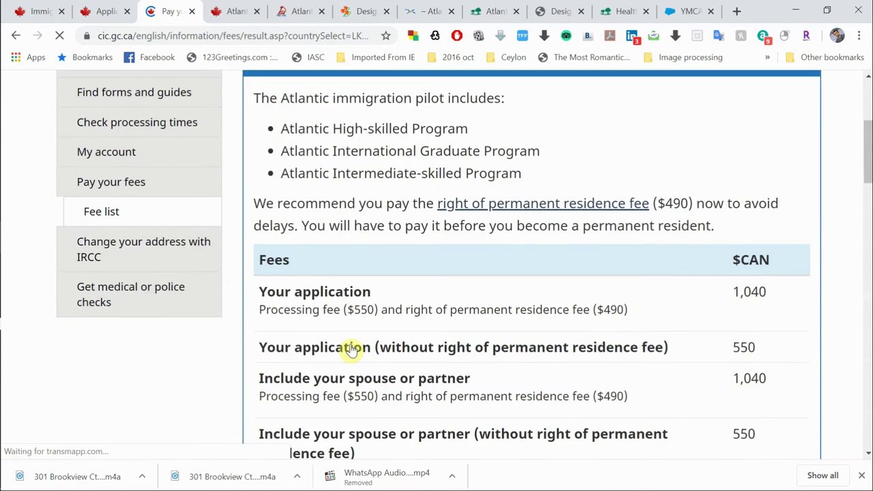
pyautogui.scroll(-2, 351, 350)
pyautogui.scroll(2, 351, 350)
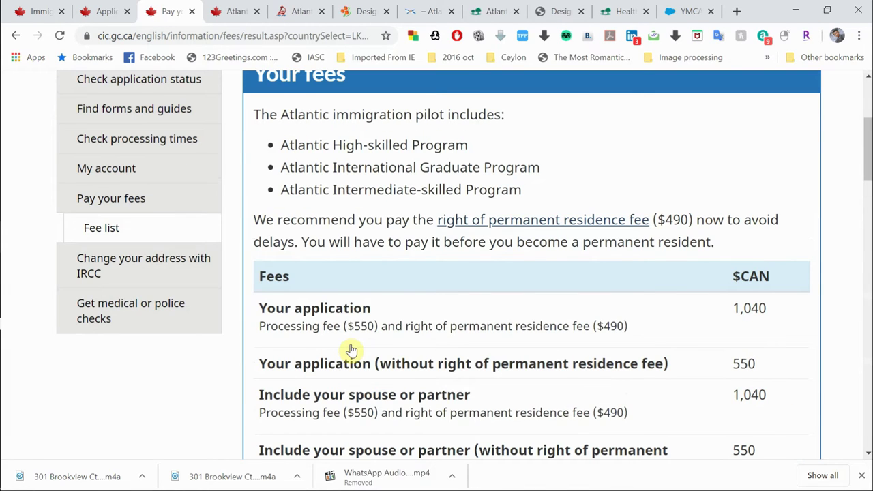
pyautogui.scroll(-1, 352, 350)
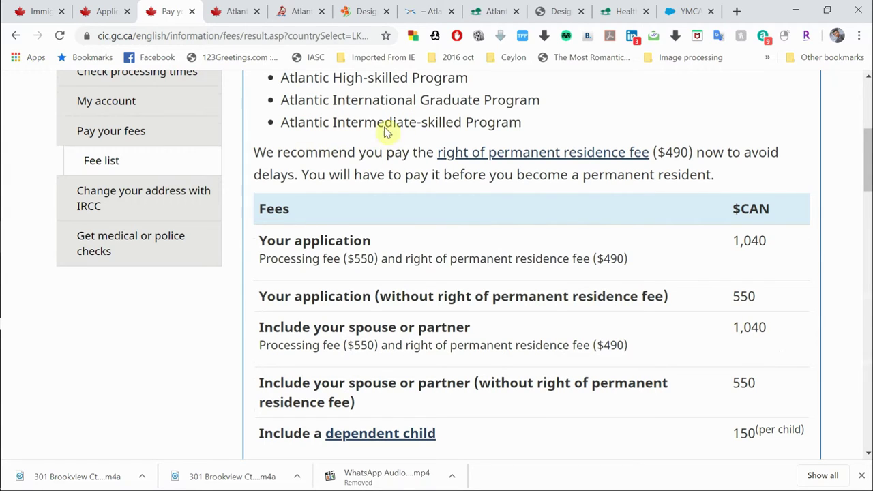
pyautogui.scroll(-1, 495, 253)
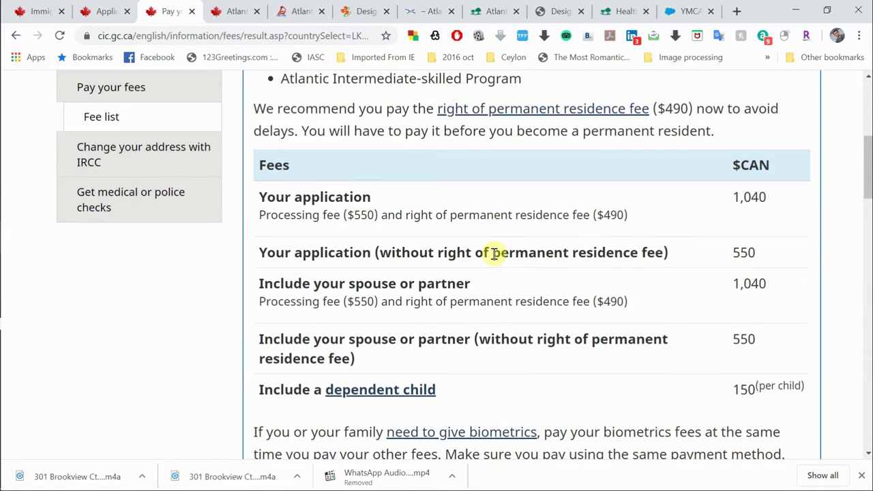
pyautogui.scroll(-1, 497, 257)
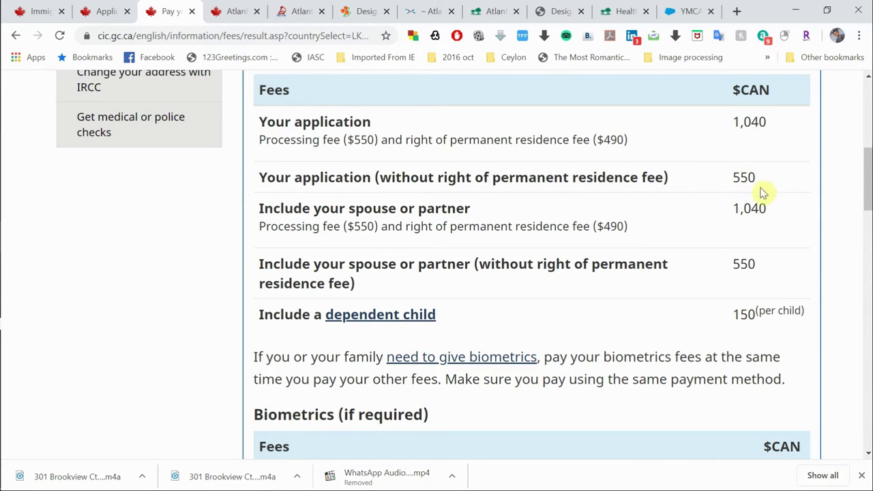
pyautogui.scroll(-1, 511, 202)
pyautogui.scroll(-1, 513, 203)
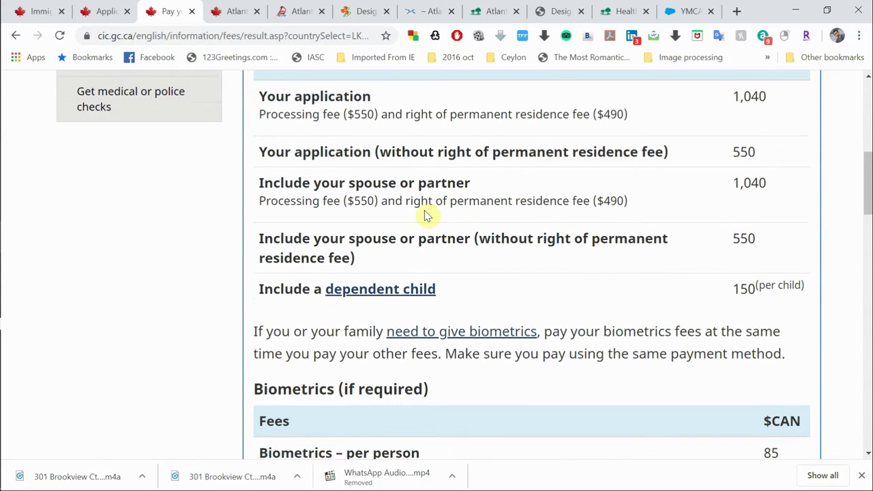
pyautogui.moveTo(392, 206)
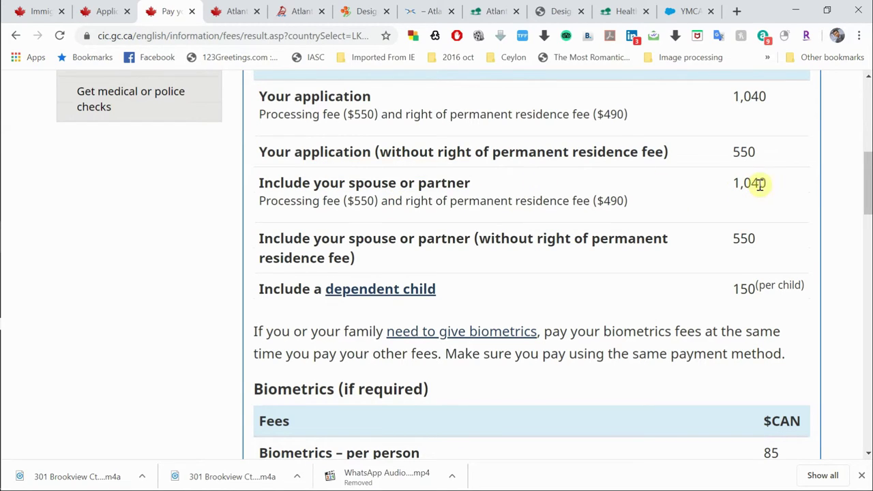
pyautogui.scroll(-1, 623, 277)
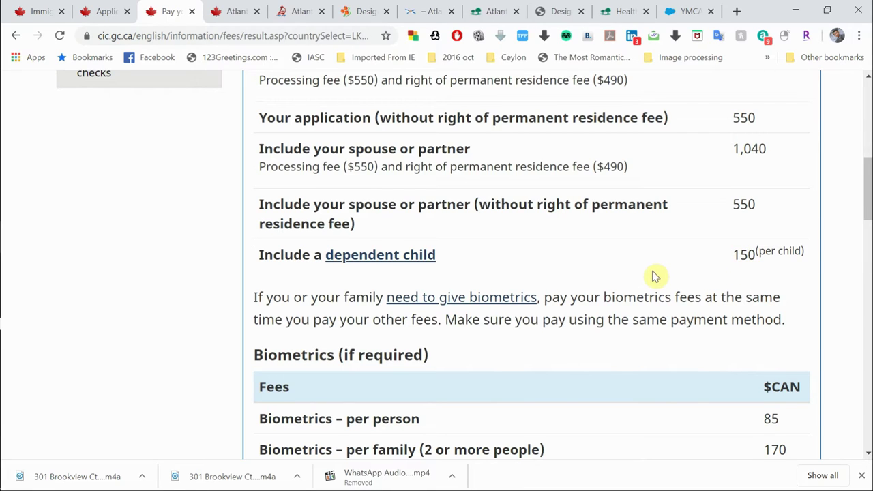
pyautogui.scroll(-1, 653, 276)
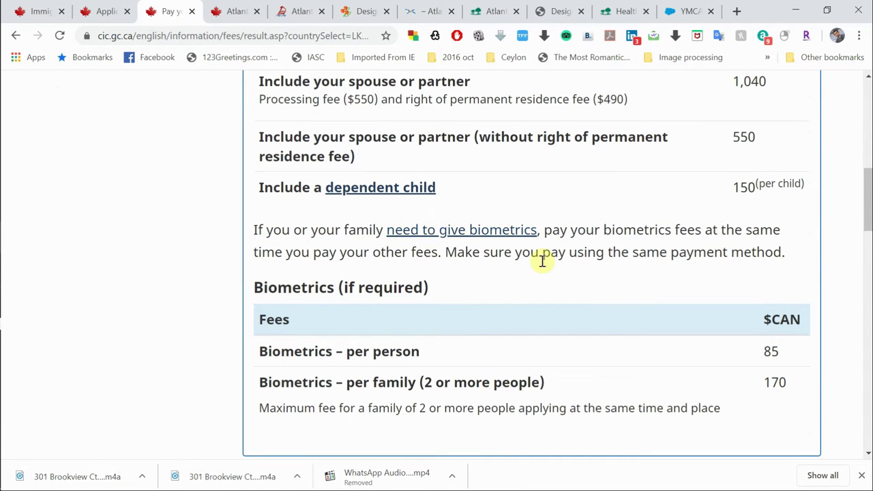
pyautogui.scroll(-1, 570, 273)
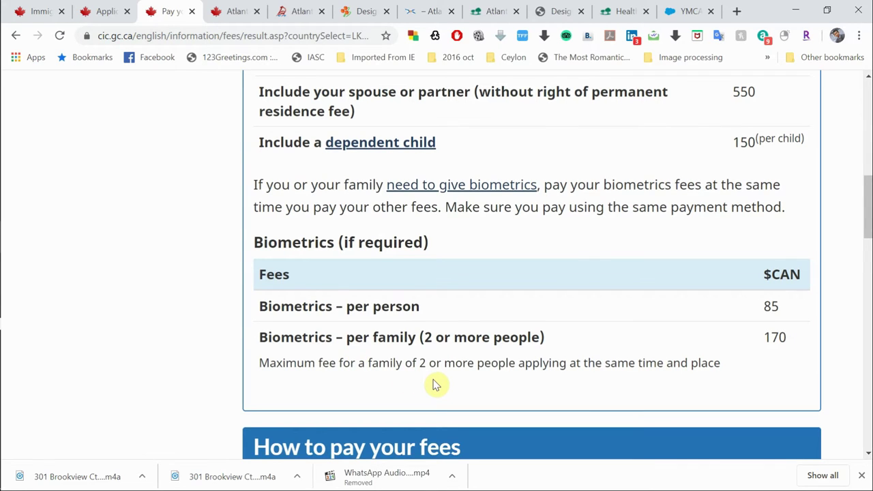
pyautogui.scroll(-1, 437, 385)
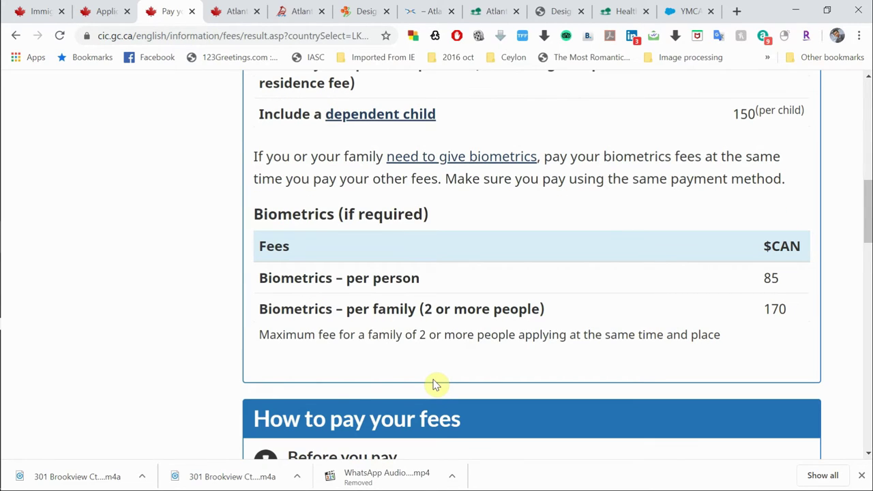
pyautogui.scroll(-3, 433, 384)
pyautogui.scroll(6, 446, 234)
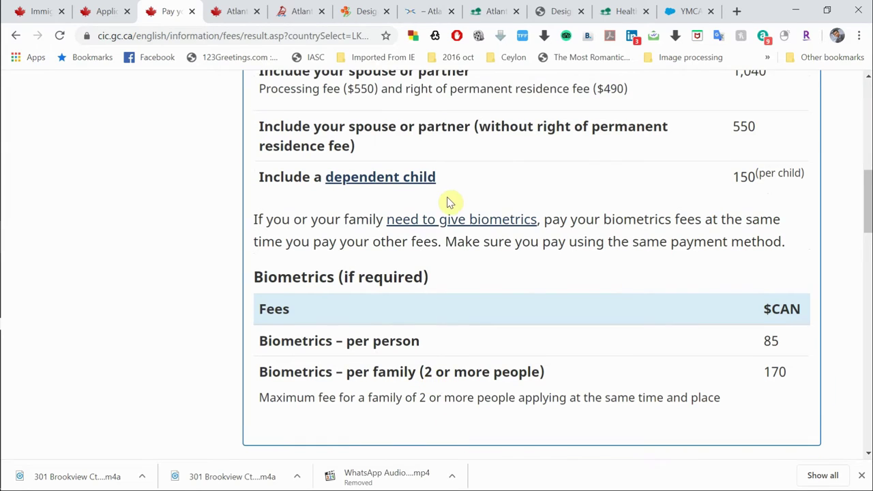
pyautogui.scroll(2, 447, 193)
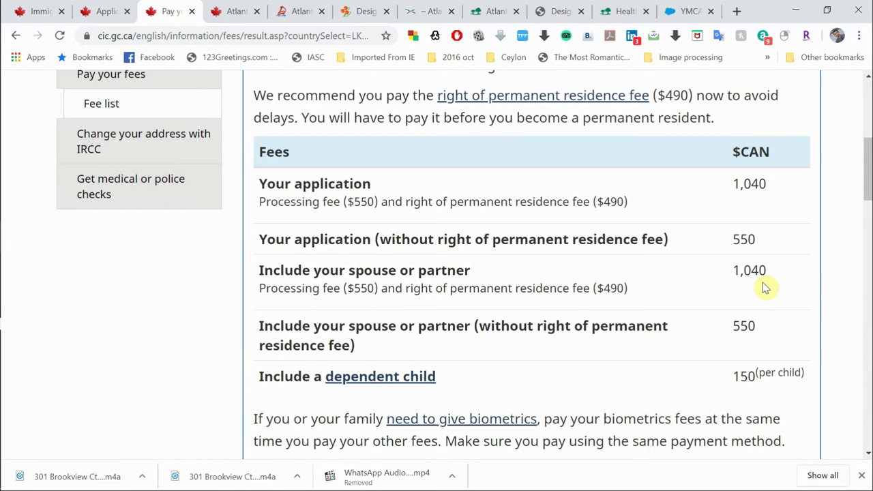
pyautogui.scroll(-3, 721, 328)
pyautogui.scroll(1, 721, 327)
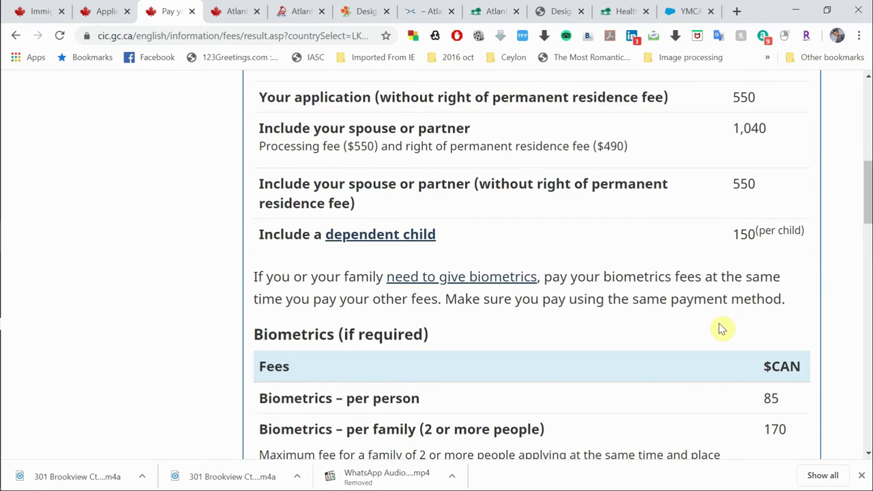
pyautogui.scroll(1, 721, 329)
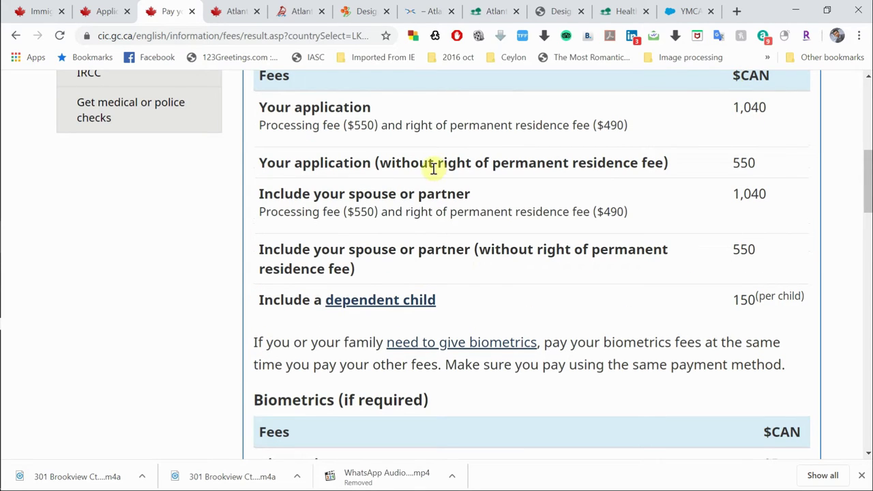
pyautogui.moveTo(424, 168)
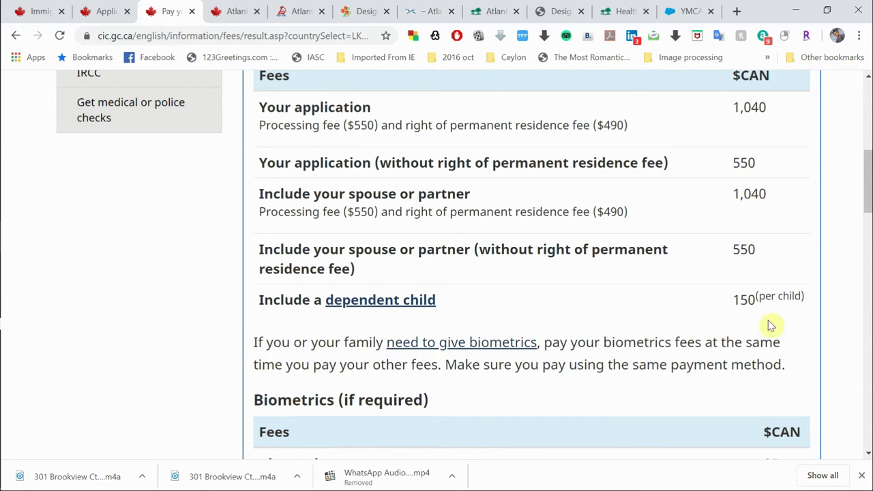
pyautogui.scroll(-3, 770, 326)
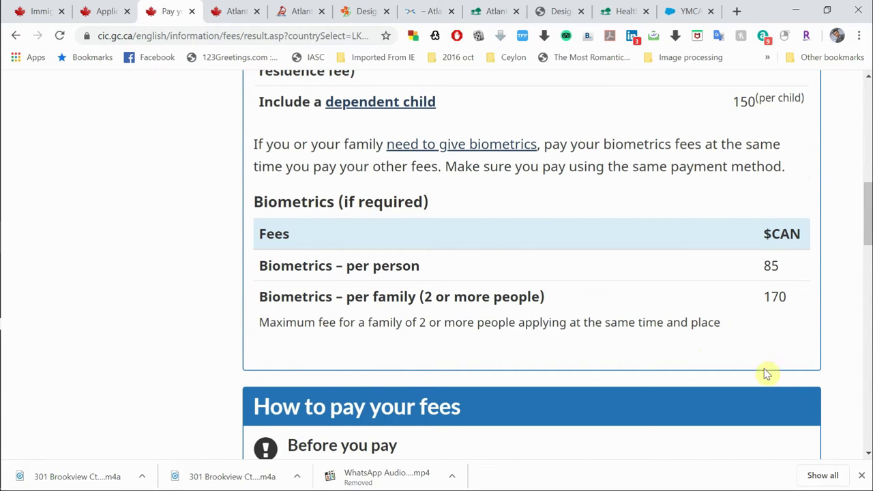
pyautogui.scroll(-4, 756, 317)
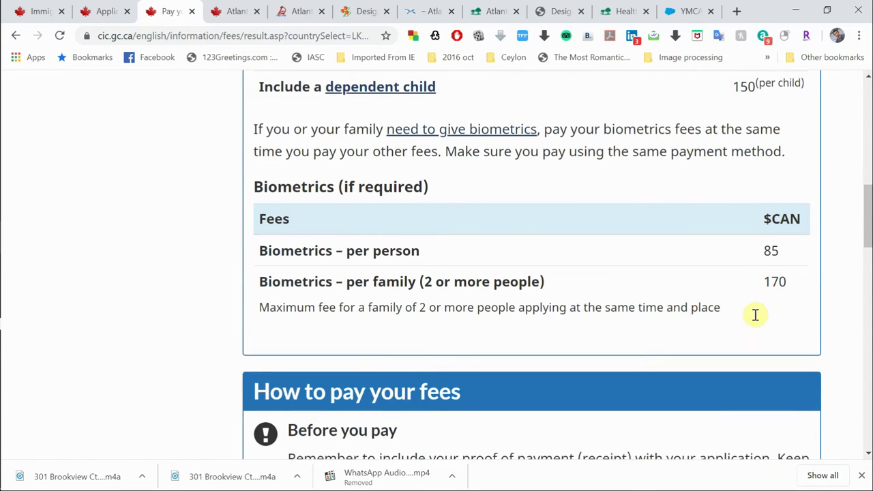
pyautogui.scroll(-1, 757, 316)
pyautogui.scroll(-3, 668, 386)
pyautogui.scroll(3, 669, 386)
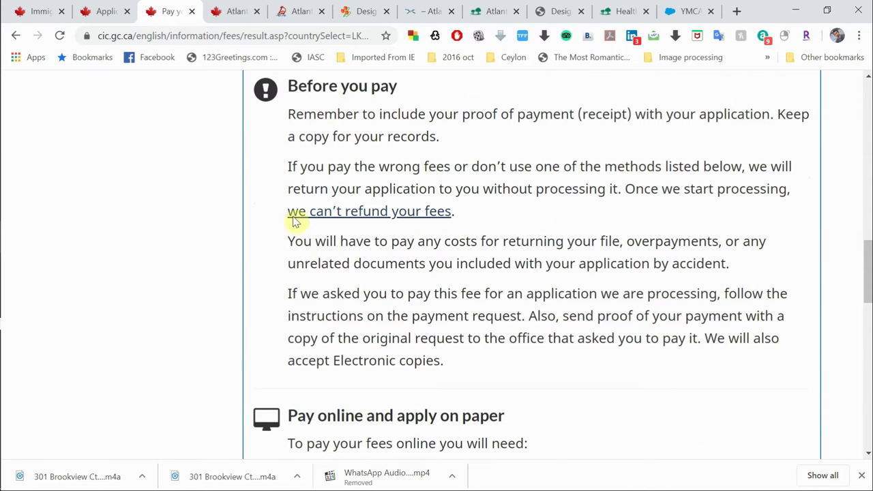
pyautogui.scroll(-2, 461, 279)
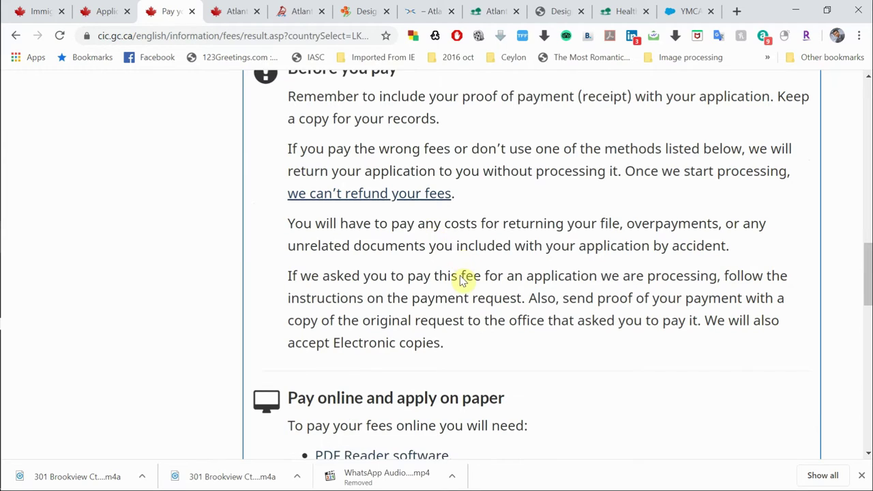
pyautogui.scroll(-2, 569, 328)
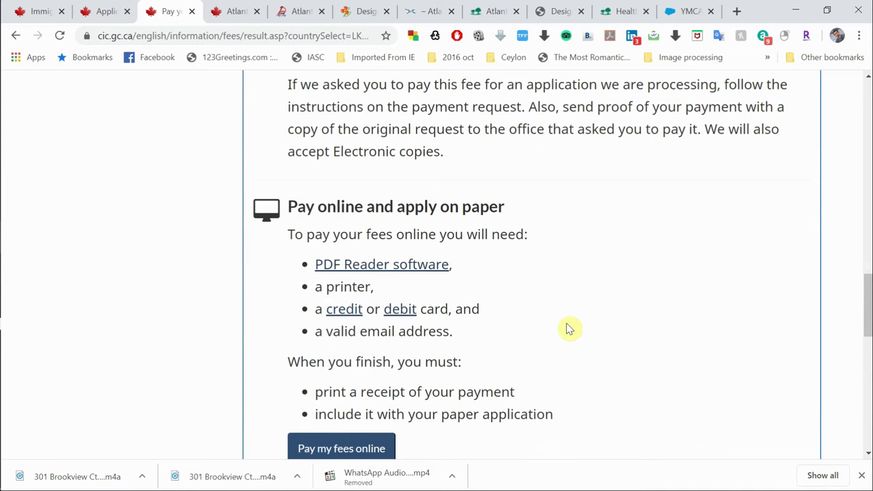
pyautogui.scroll(-2, 570, 329)
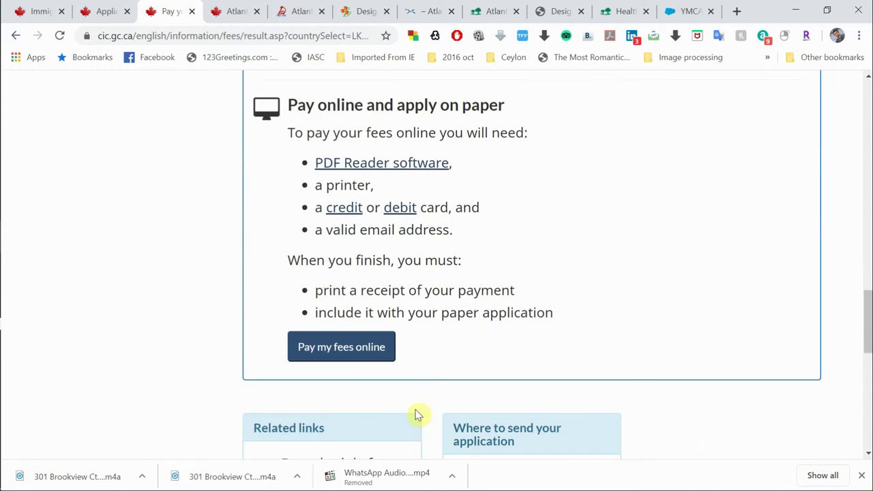
# Step: Open the online fee payment page, scroll through it, and go back to the fee list
pyautogui.click(352, 357)
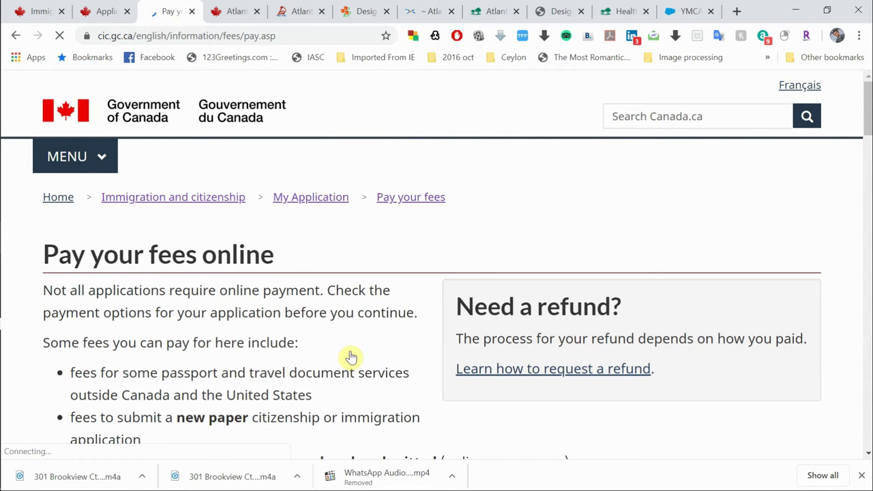
pyautogui.scroll(-2, 350, 357)
pyautogui.scroll(-2, 350, 357)
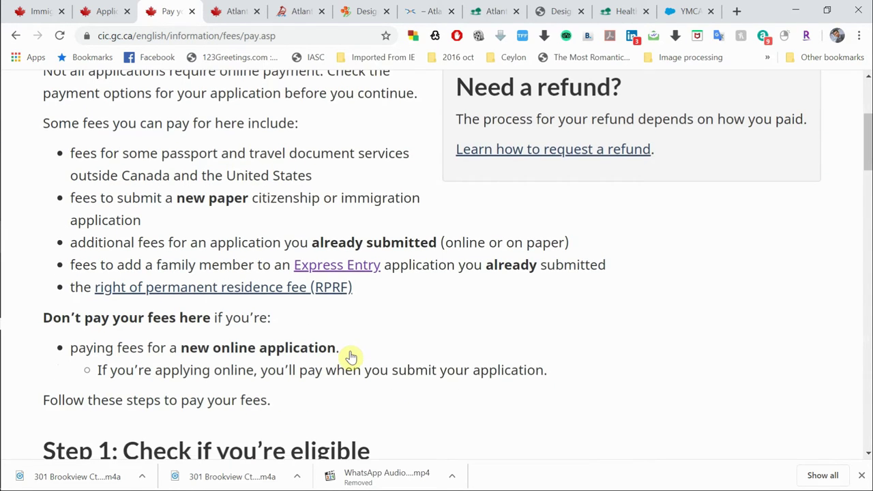
pyautogui.scroll(-10, 350, 357)
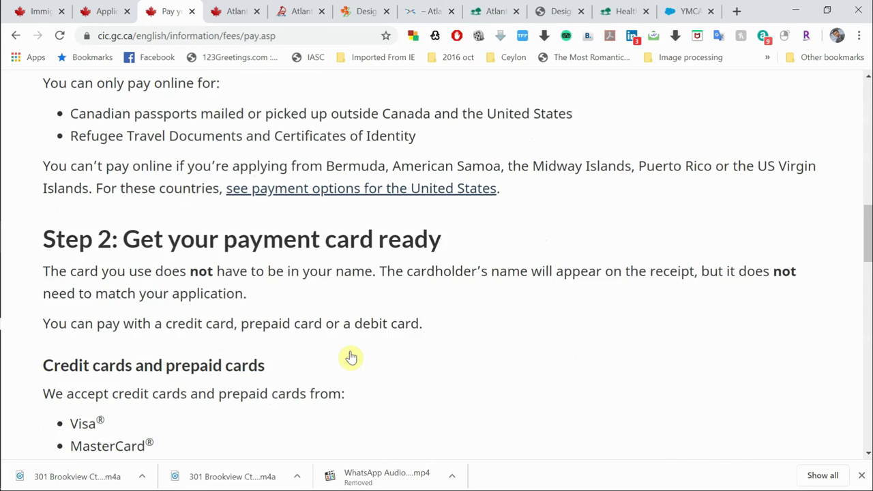
pyautogui.scroll(-5, 350, 357)
pyautogui.scroll(-5, 350, 356)
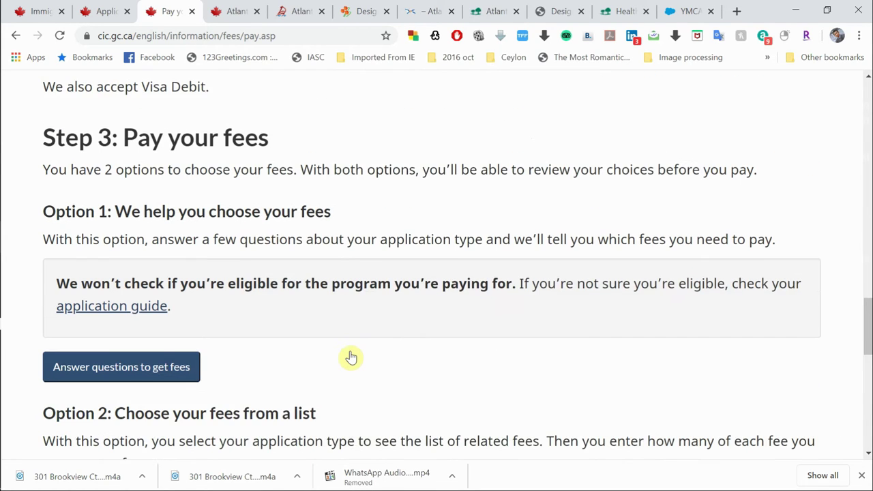
pyautogui.hotkey('alt', 'Left')
# Step: Reopen 'Pay my fees online' and scroll down to Step 3's Option 1 and Option 2
pyautogui.click(339, 276)
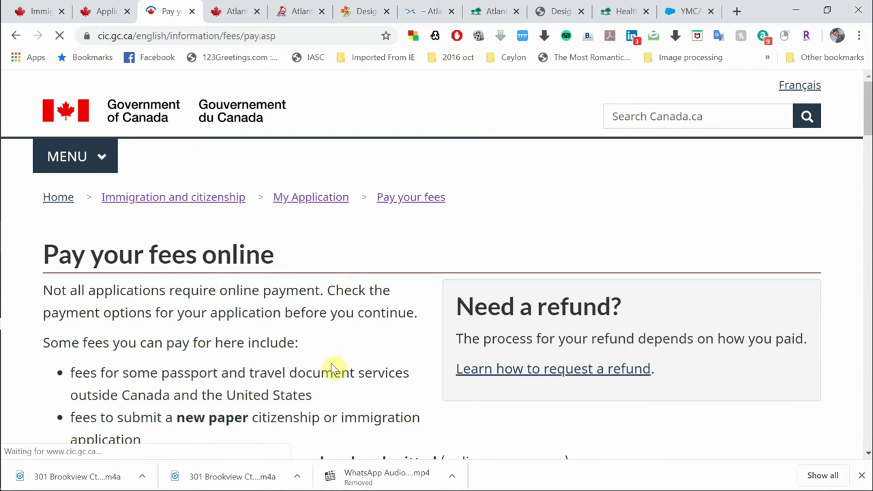
pyautogui.scroll(-4, 334, 367)
pyautogui.scroll(-4, 332, 369)
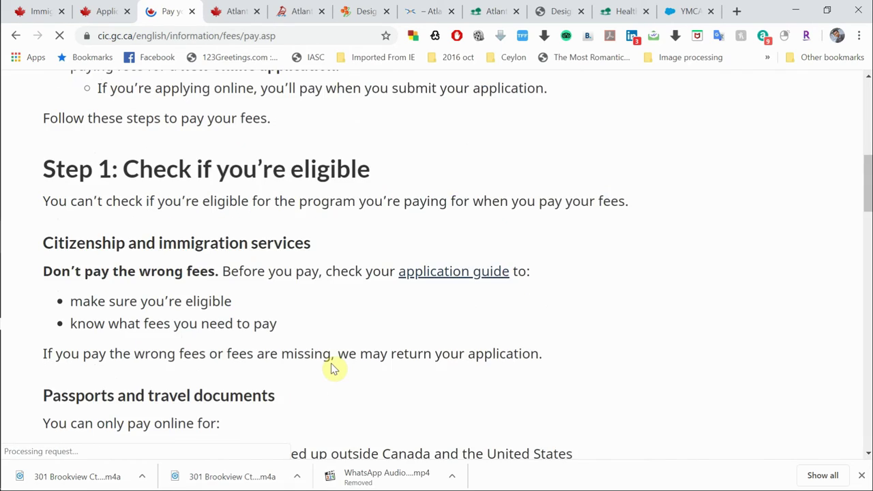
pyautogui.scroll(-7, 334, 368)
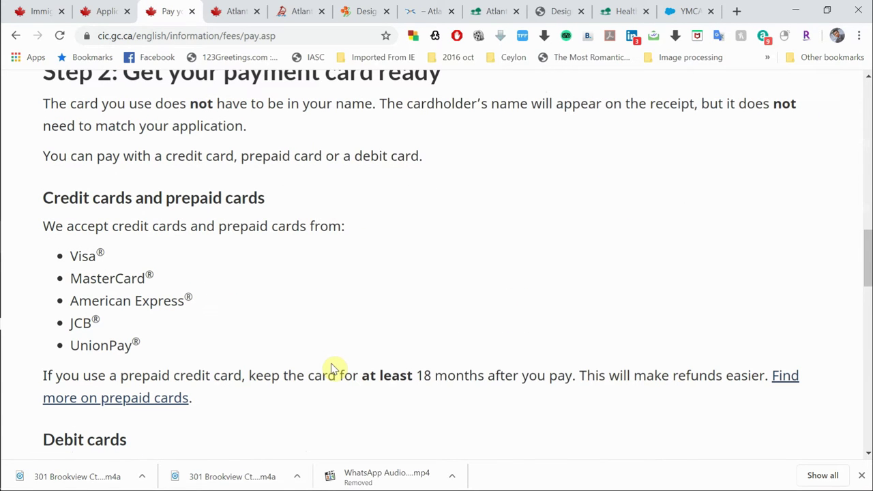
pyautogui.scroll(-8, 333, 389)
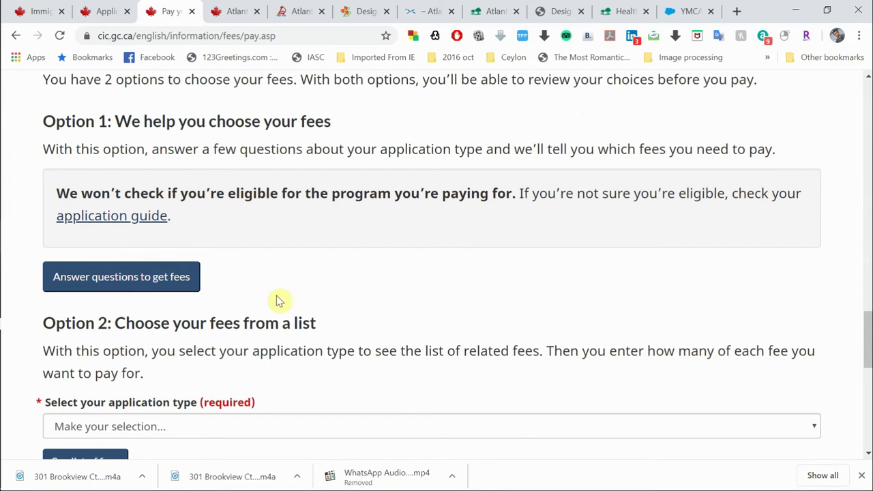
pyautogui.scroll(-1, 280, 300)
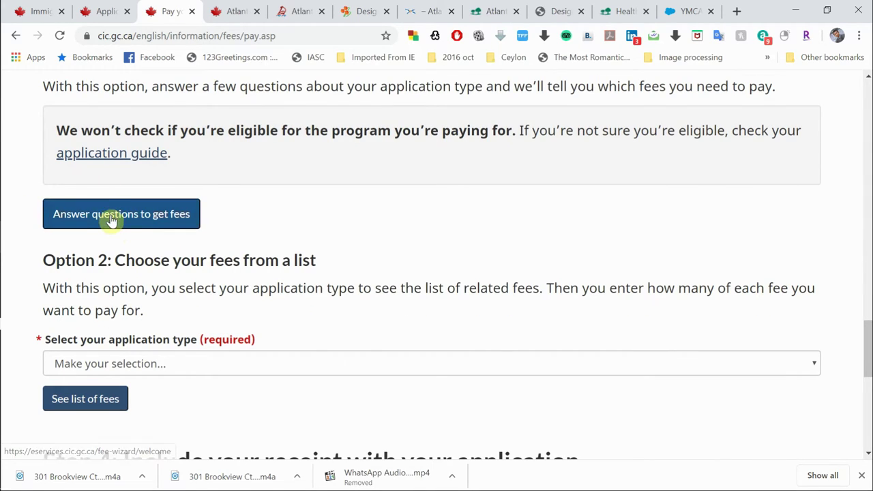
# Step: Start the fee wizard and answer that the goal is living permanently in Canada
pyautogui.click(112, 220)
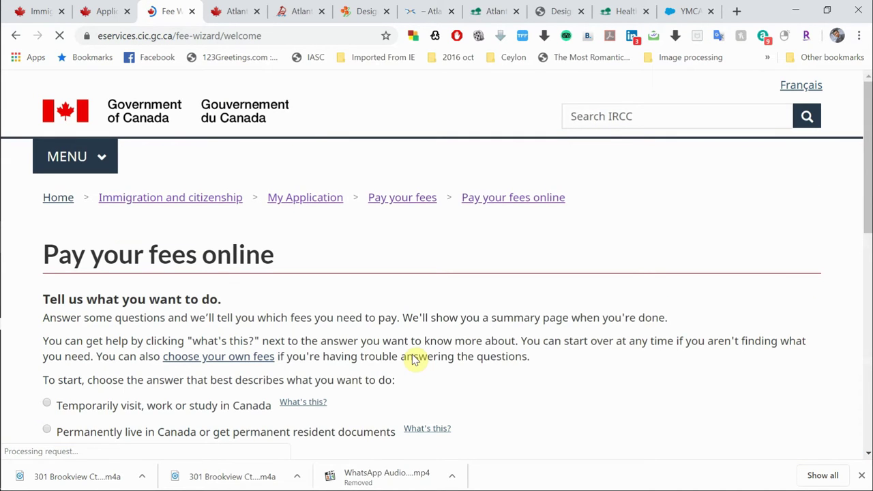
pyautogui.scroll(-3, 426, 385)
pyautogui.scroll(-2, 435, 247)
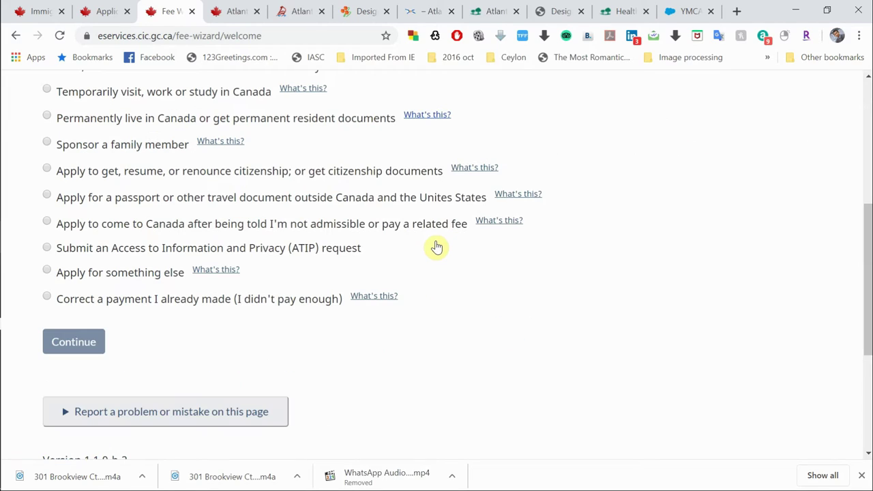
pyautogui.scroll(1, 71, 211)
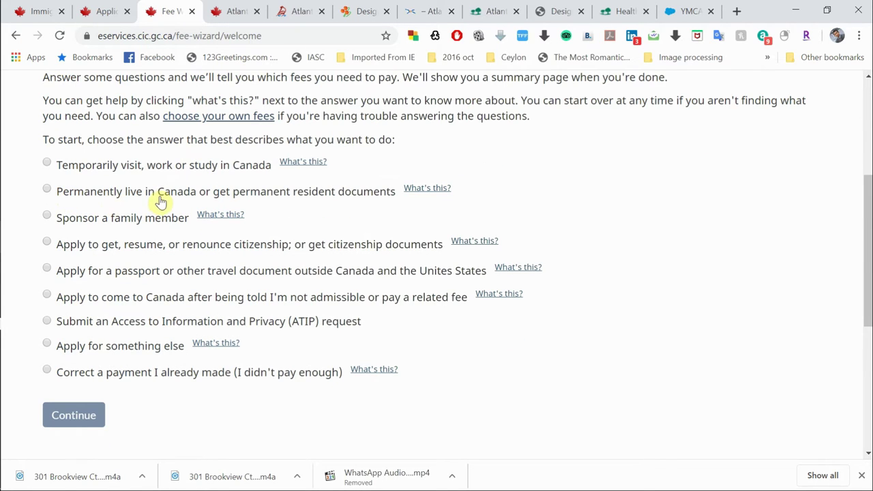
pyautogui.click(48, 191)
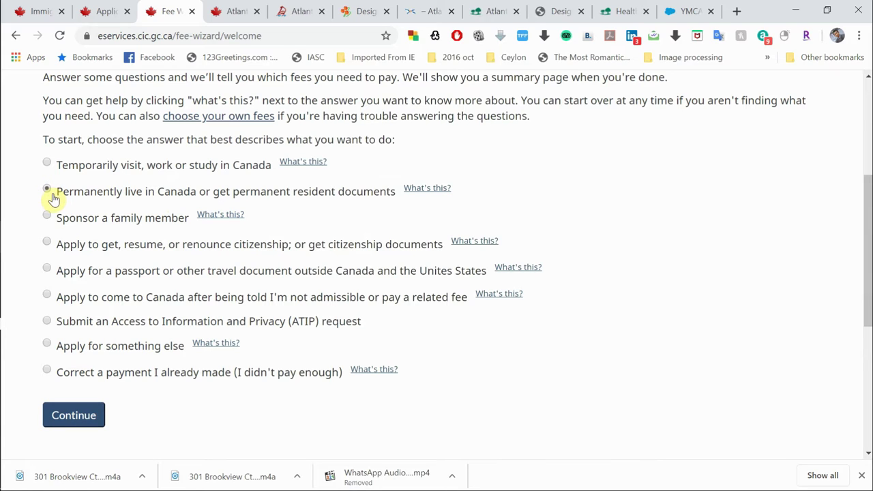
pyautogui.click(85, 417)
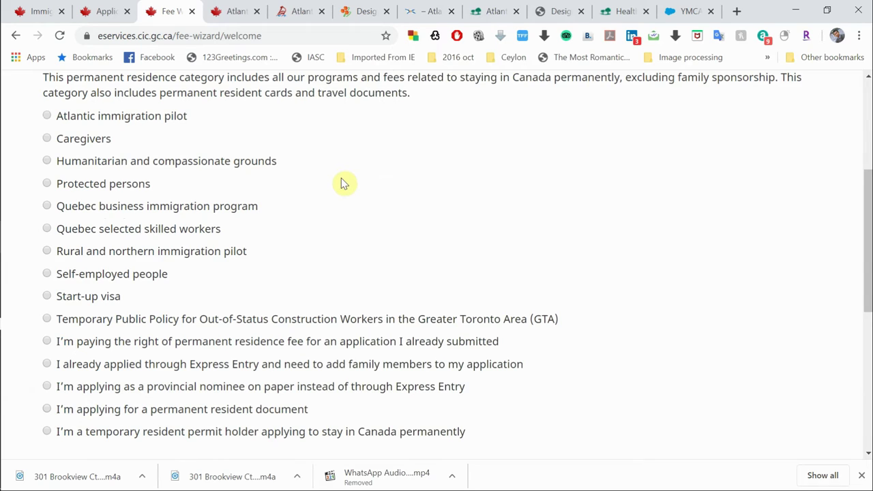
# Step: Select Atlantic immigration pilot as the program and continue
pyautogui.scroll(1, 343, 184)
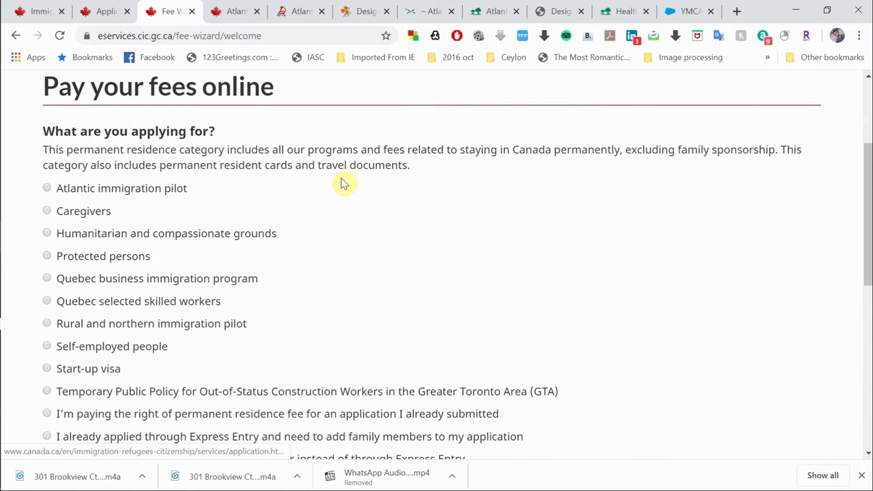
pyautogui.scroll(-2, 342, 183)
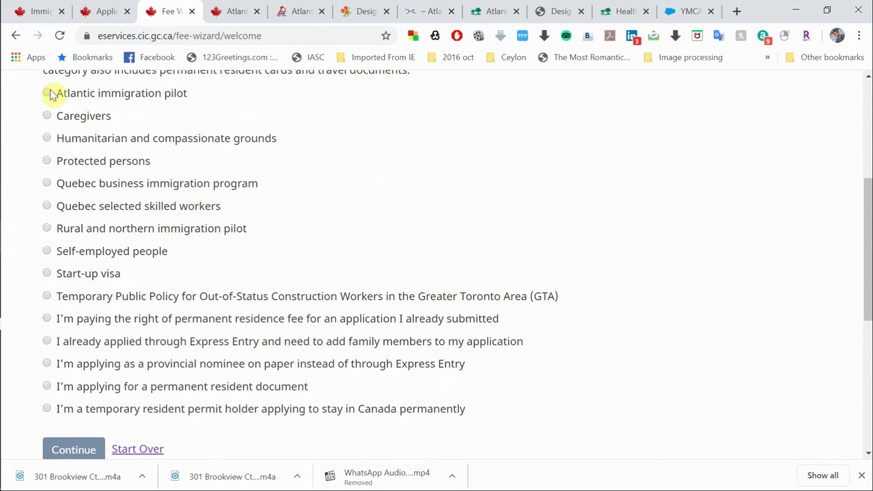
pyautogui.click(47, 94)
pyautogui.scroll(-1, 357, 184)
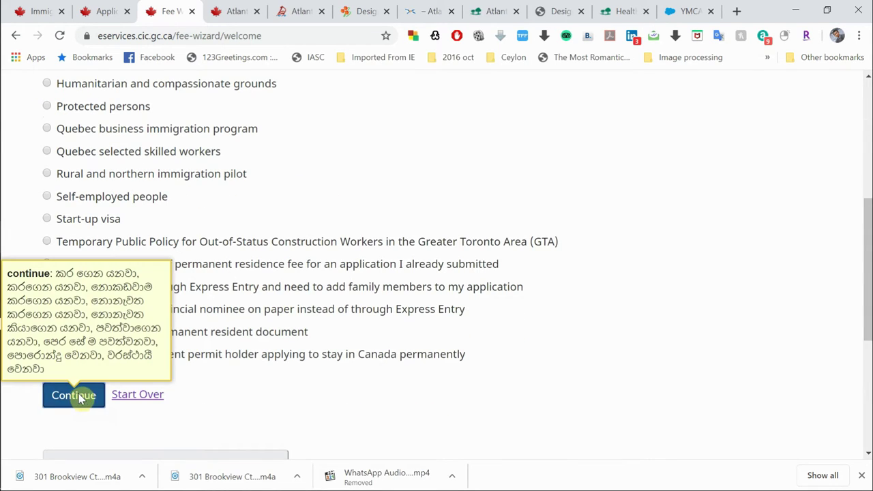
pyautogui.click(79, 398)
pyautogui.scroll(2, 273, 133)
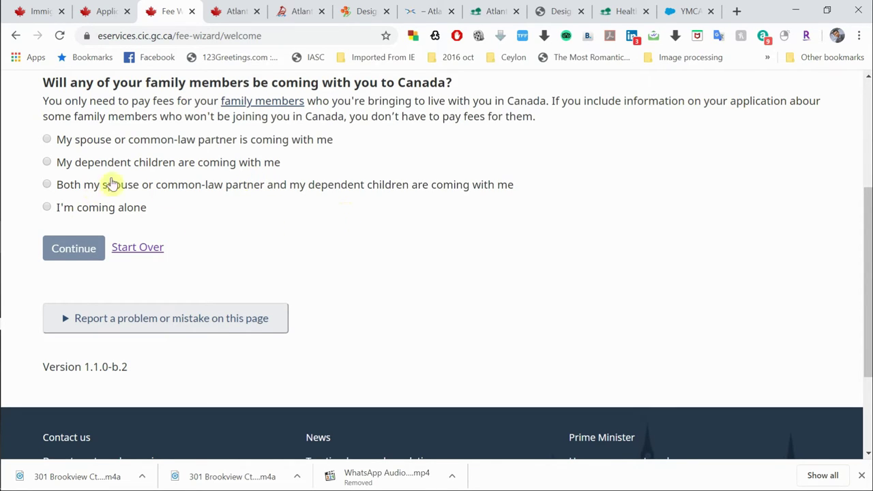
# Step: Answer that the spouse and dependent children are coming, with 1 dependent child
pyautogui.click(47, 185)
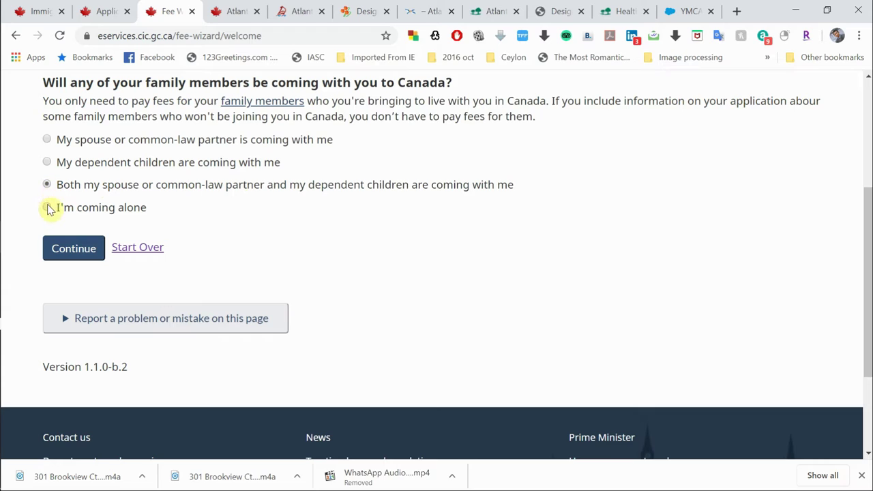
pyautogui.click(47, 207)
pyautogui.click(45, 187)
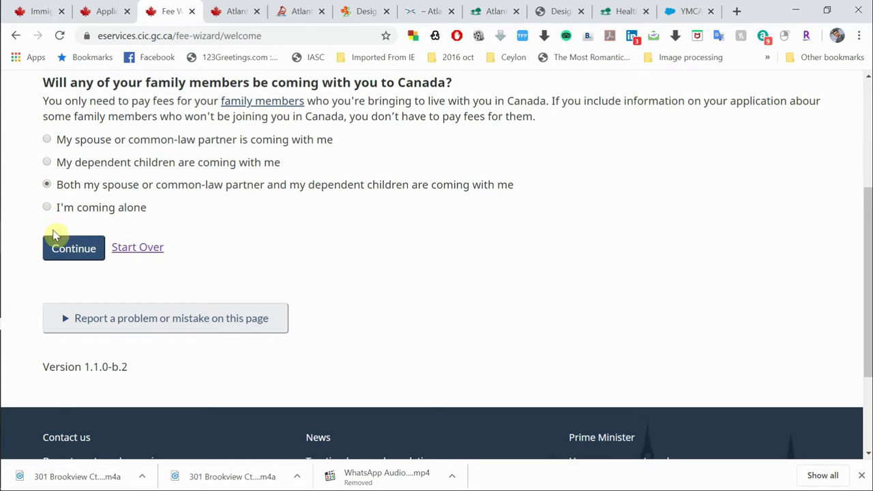
pyautogui.click(55, 248)
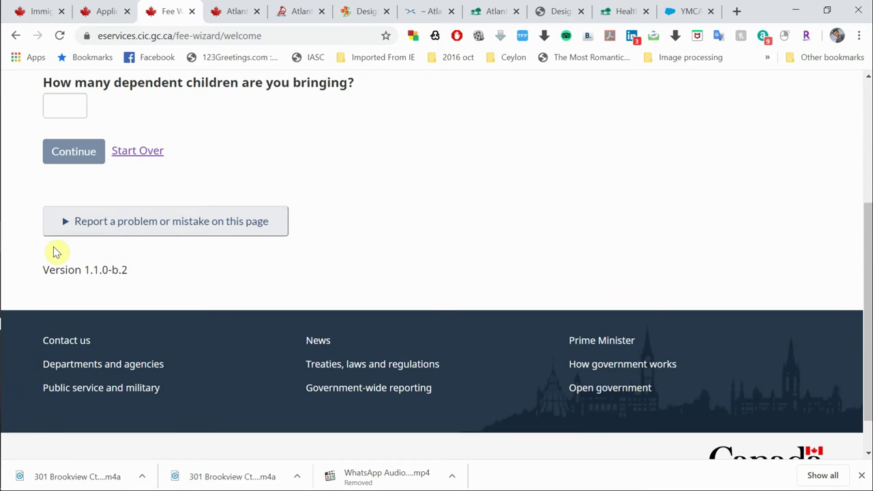
pyautogui.scroll(2, 245, 137)
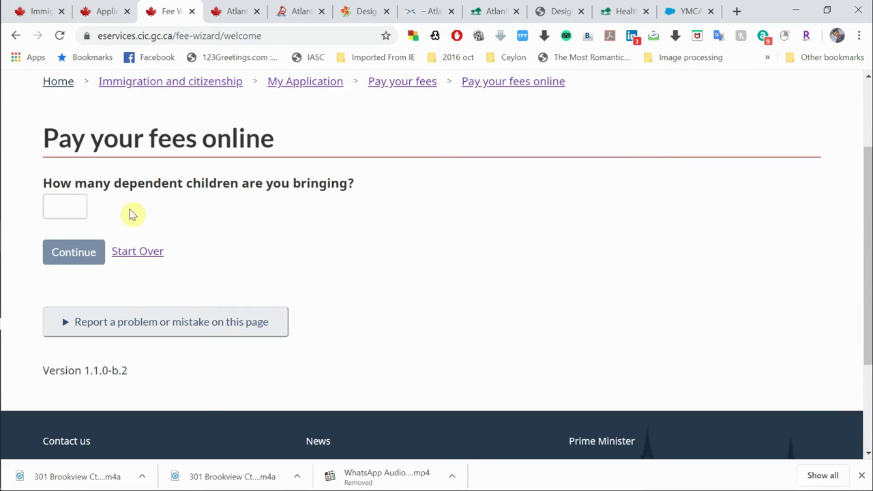
pyautogui.click(67, 200)
pyautogui.write('1')
pyautogui.doubleClick(87, 253)
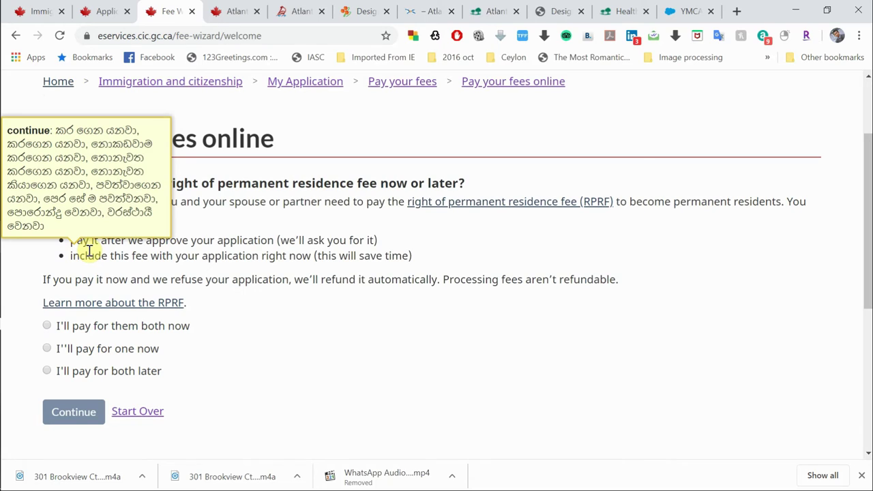
# Step: Choose to pay both RPRF fees now and enter 3 biometrics fees
pyautogui.scroll(-1, 266, 350)
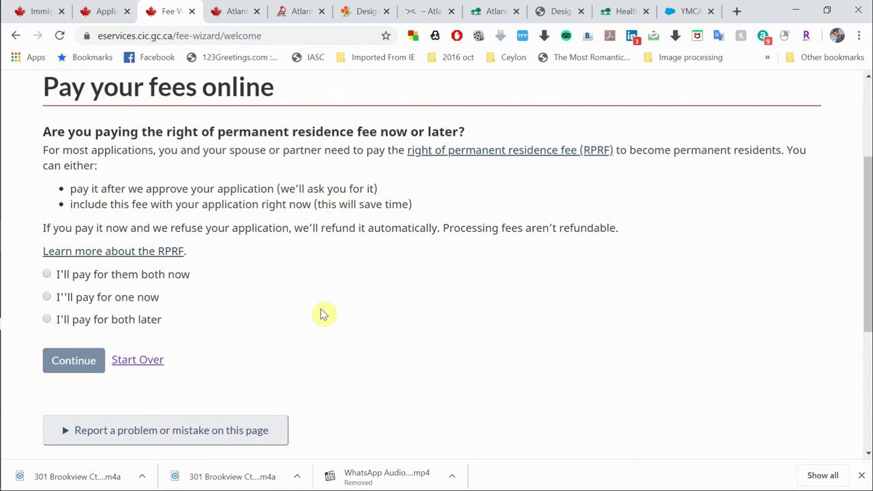
pyautogui.click(46, 275)
pyautogui.scroll(-1, 239, 339)
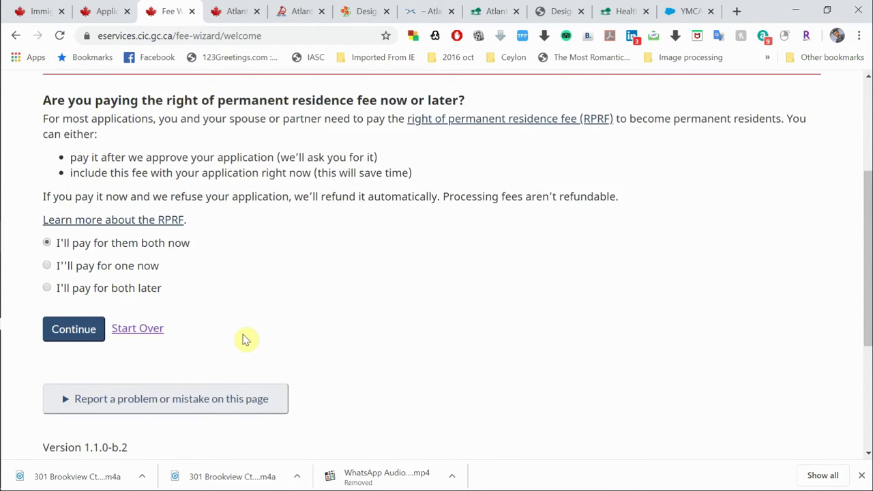
pyautogui.click(75, 320)
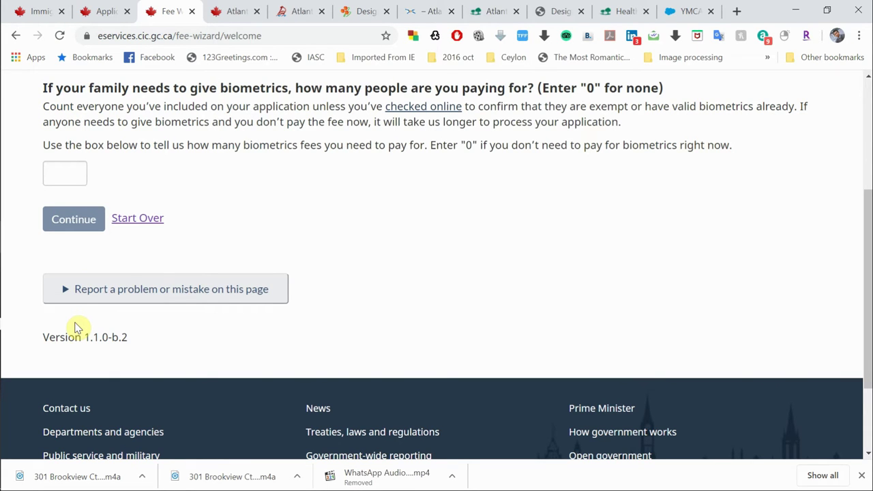
pyautogui.scroll(1, 208, 159)
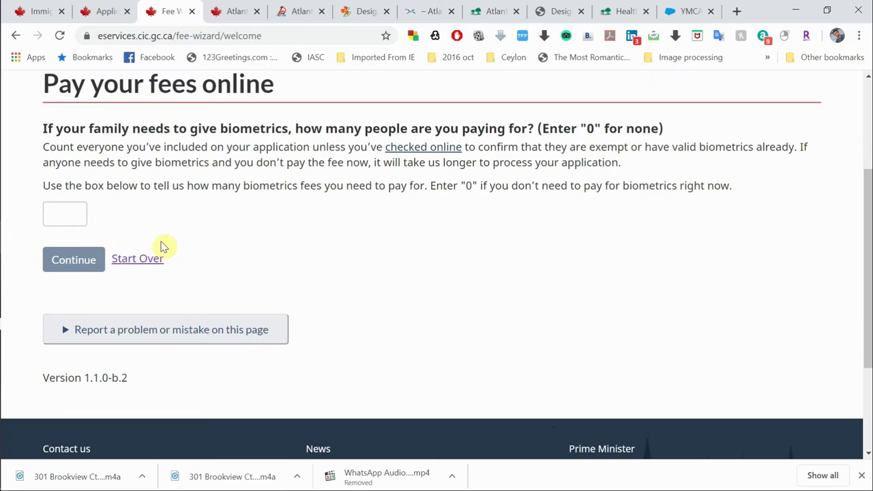
pyautogui.moveTo(169, 215)
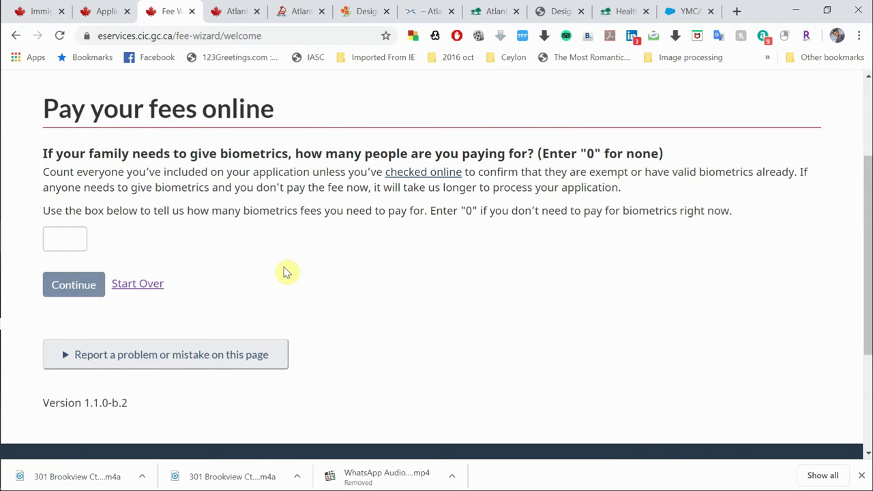
pyautogui.click(87, 240)
pyautogui.write('3')
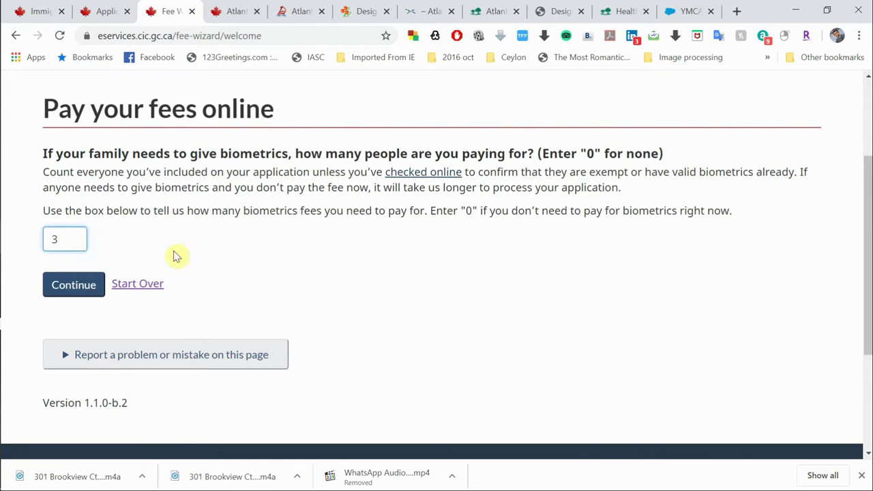
pyautogui.click(81, 287)
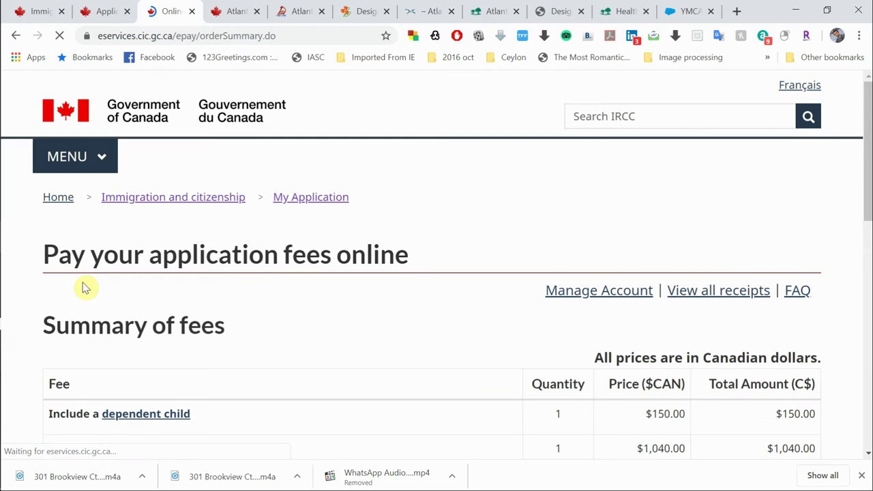
# Step: Review the fee summary down to the $2,400.00 total and tick 'I'm not a robot'
pyautogui.scroll(-2, 298, 395)
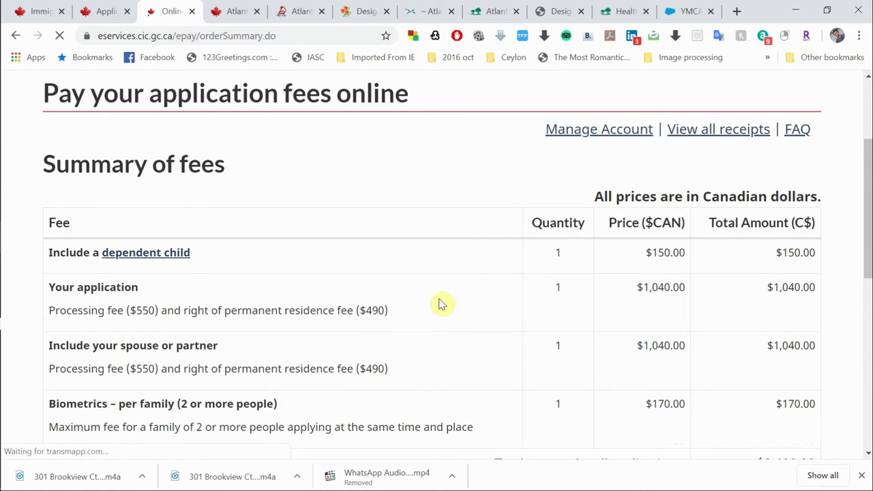
pyautogui.scroll(-1, 273, 266)
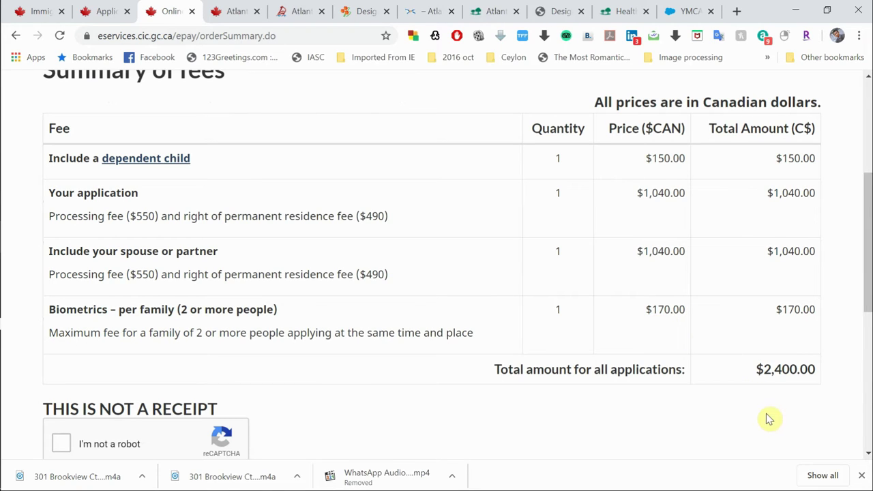
pyautogui.scroll(-3, 700, 424)
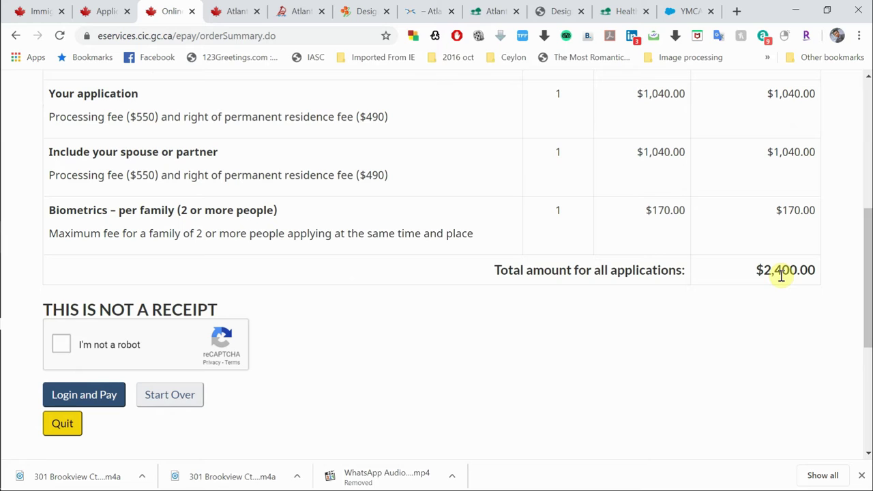
pyautogui.scroll(-3, 782, 275)
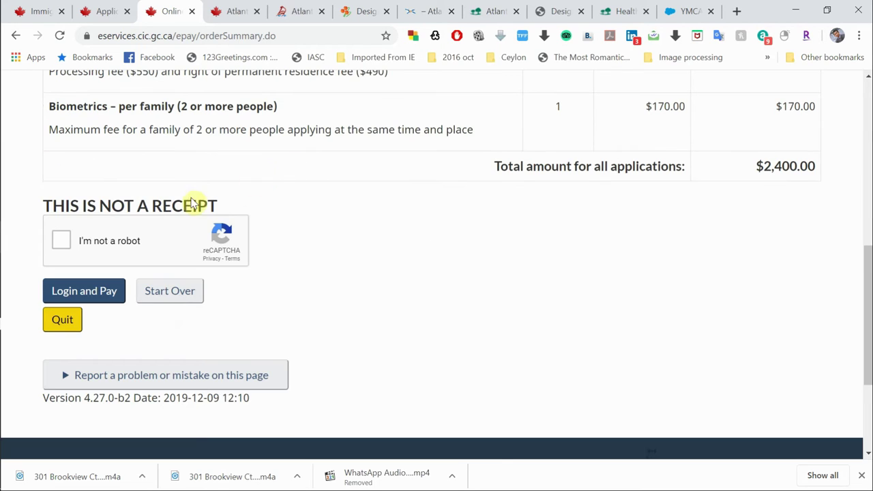
pyautogui.click(61, 242)
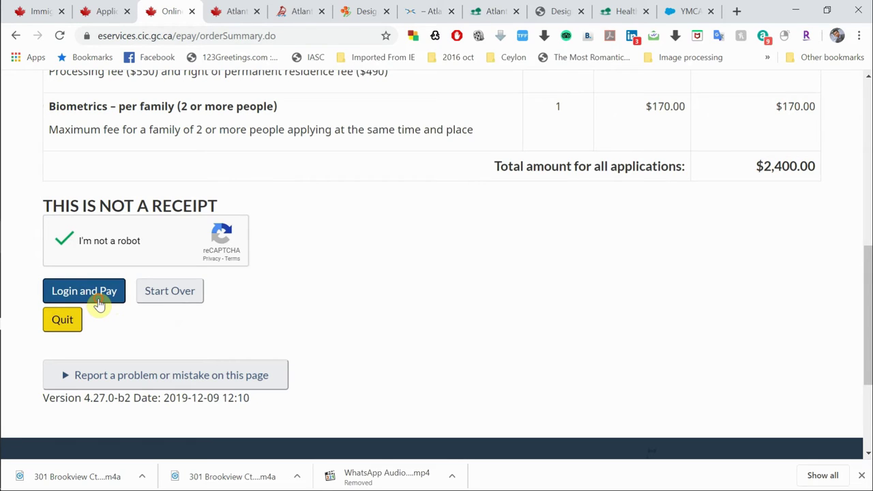
# Step: Proceed to the Online Services login form and try the e-mail field
pyautogui.click(99, 305)
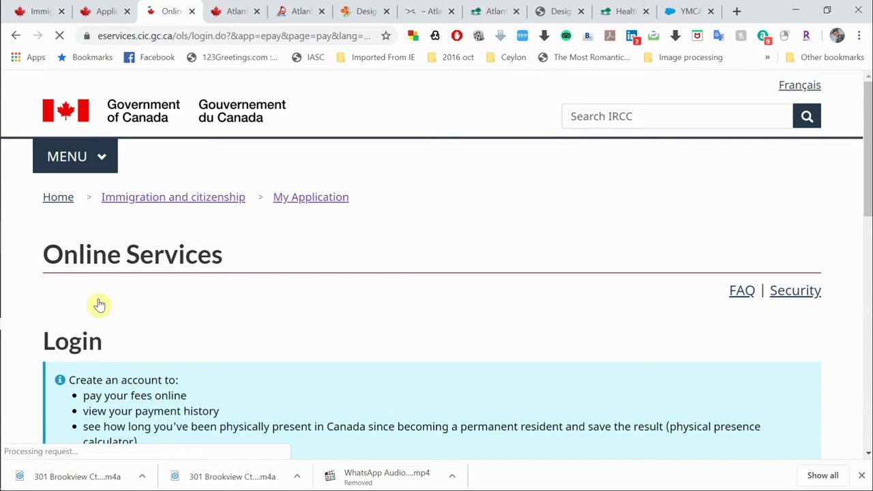
pyautogui.scroll(-4, 308, 371)
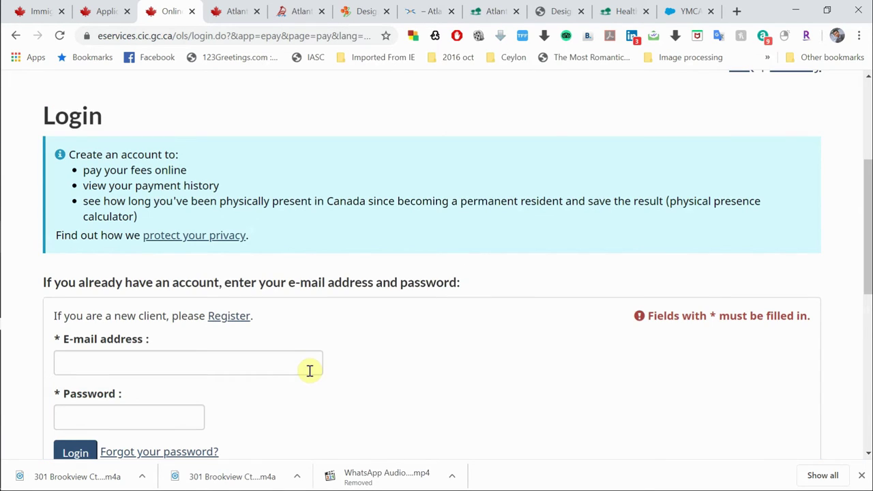
pyautogui.scroll(-1, 309, 370)
pyautogui.click(189, 257)
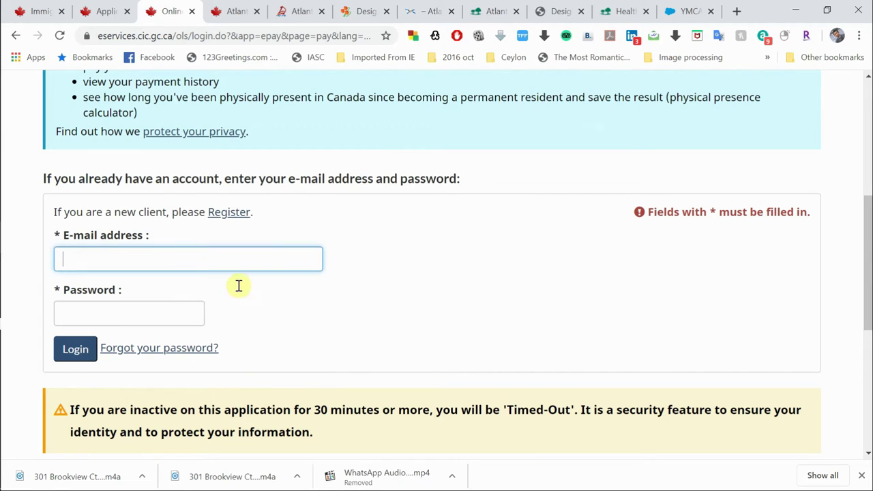
pyautogui.click(425, 306)
pyautogui.scroll(-3, 362, 309)
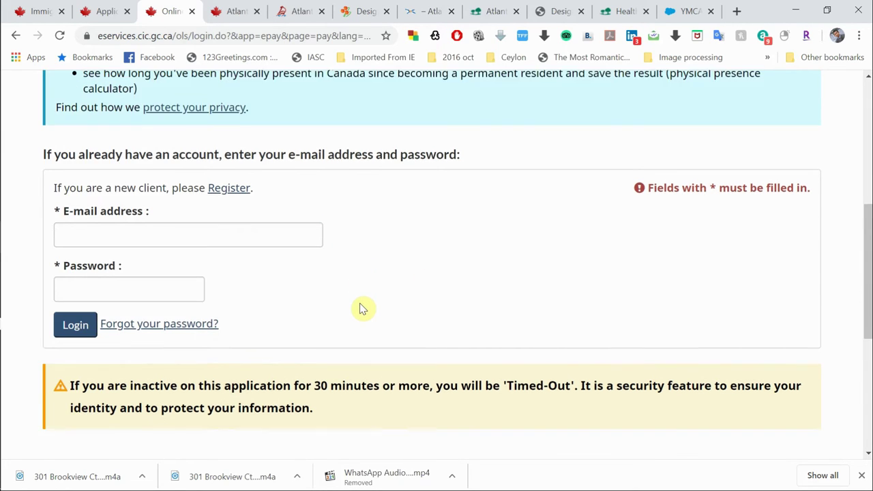
pyautogui.scroll(2, 361, 309)
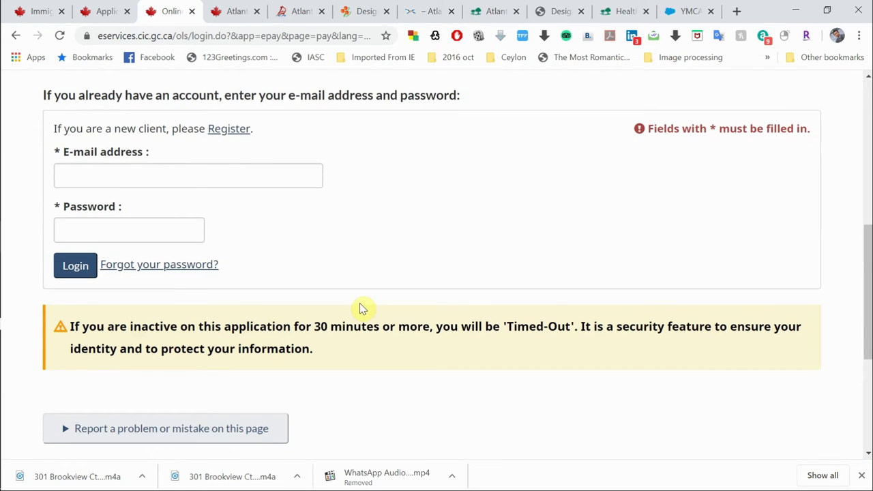
pyautogui.scroll(3, 324, 210)
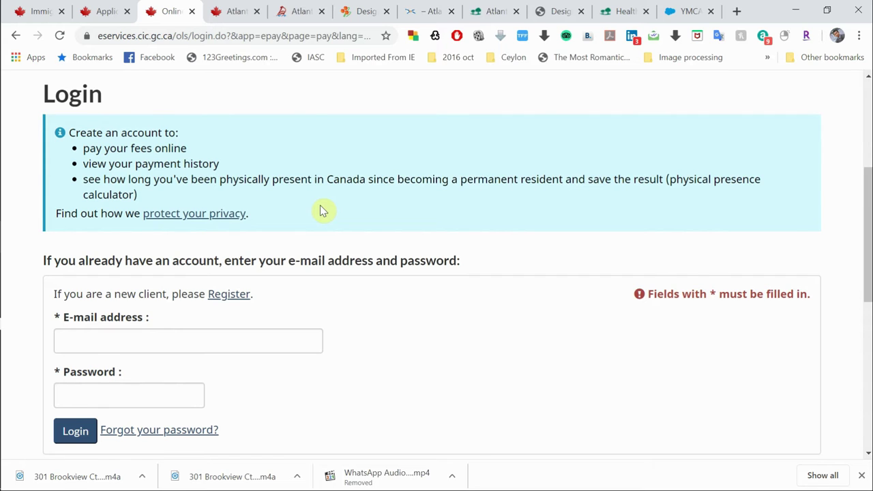
pyautogui.scroll(-1, 323, 211)
# Step: Leave the login fields and follow the Register link for new clients
pyautogui.click(121, 319)
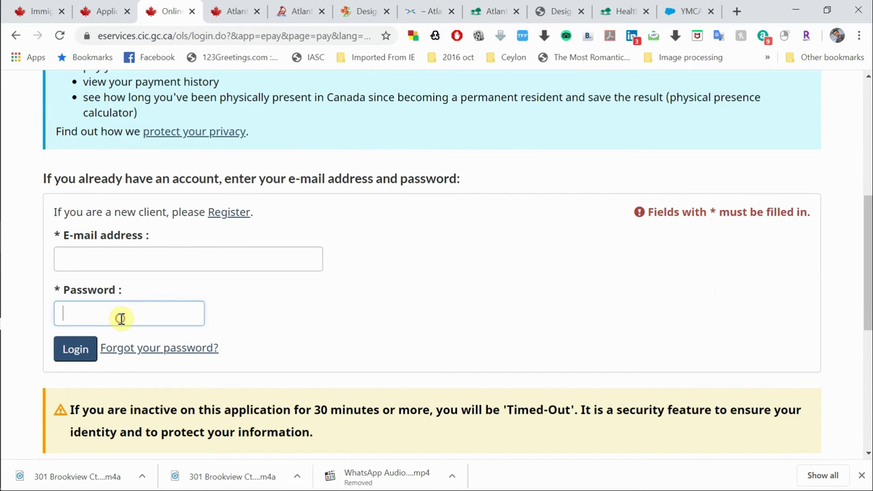
pyautogui.click(131, 258)
pyautogui.click(131, 259)
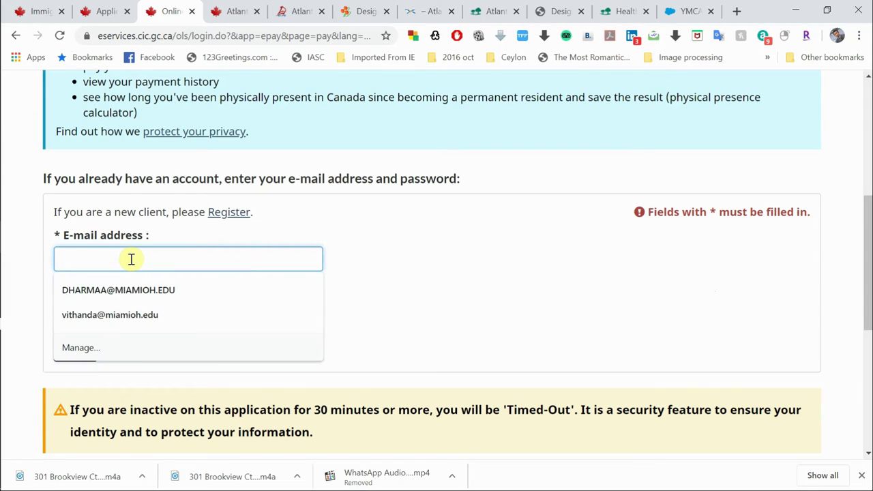
pyautogui.click(238, 214)
pyautogui.click(238, 216)
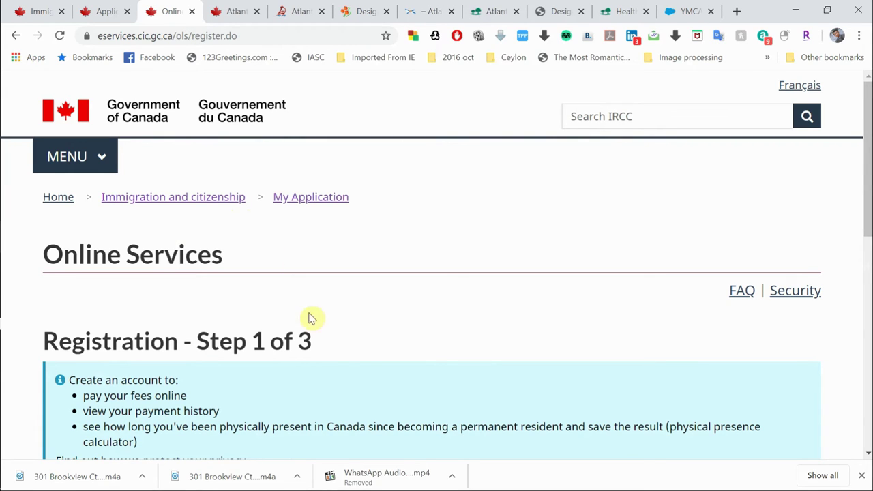
# Step: Enter the account e-mail address for registration and continue
pyautogui.scroll(-4, 332, 386)
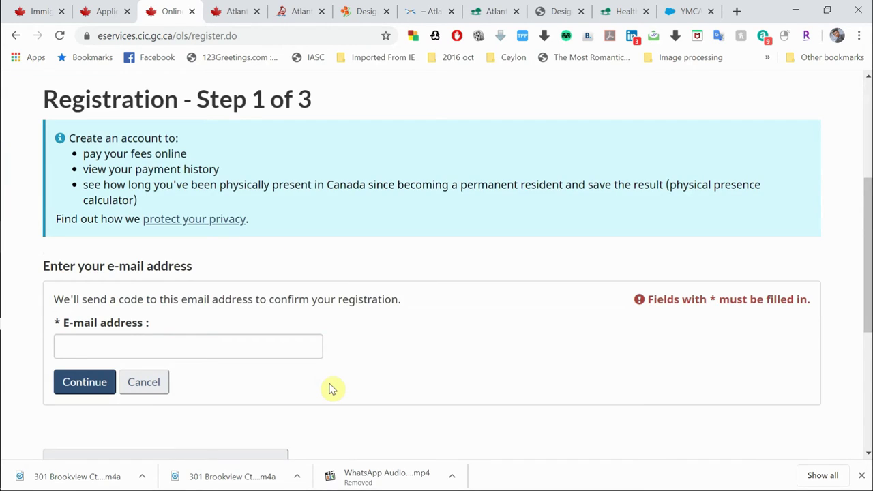
pyautogui.scroll(-2, 331, 388)
pyautogui.click(202, 254)
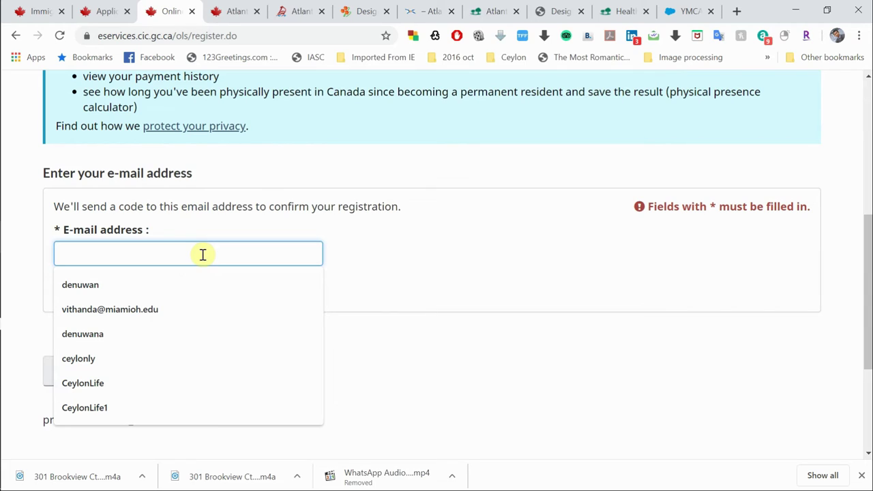
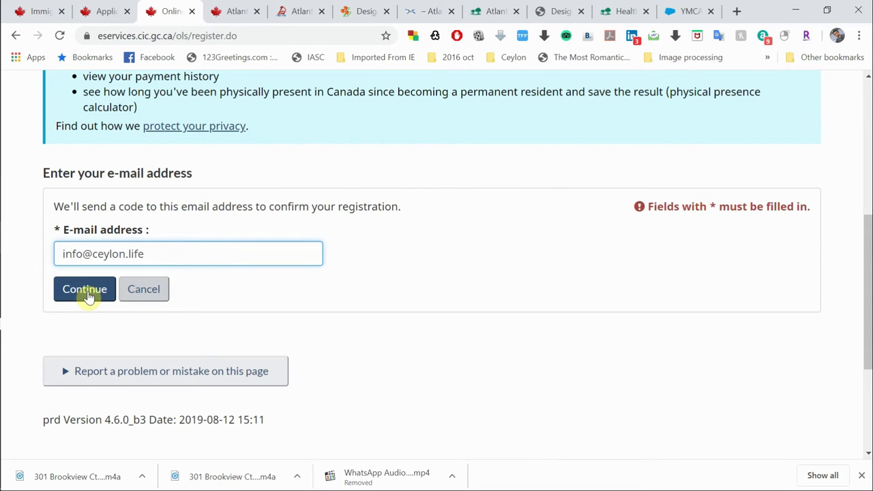
pyautogui.click(80, 294)
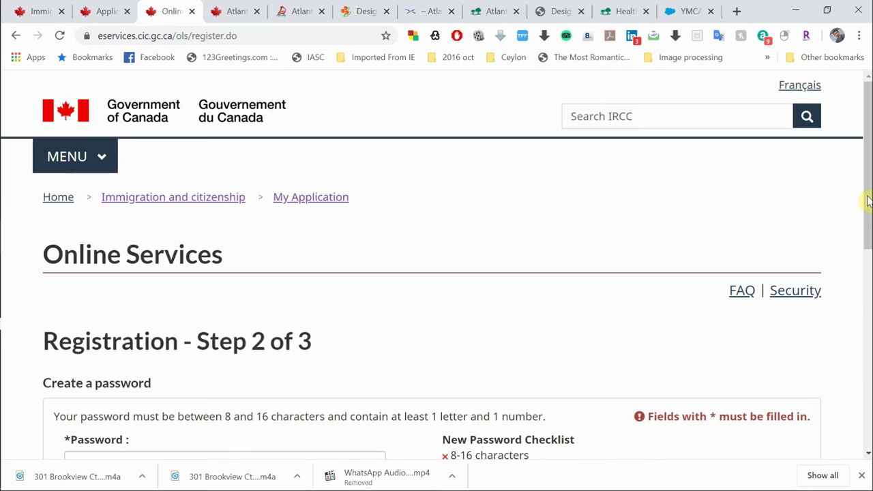
# Step: Create the account password, confirm it, and submit
pyautogui.scroll(-3, 867, 274)
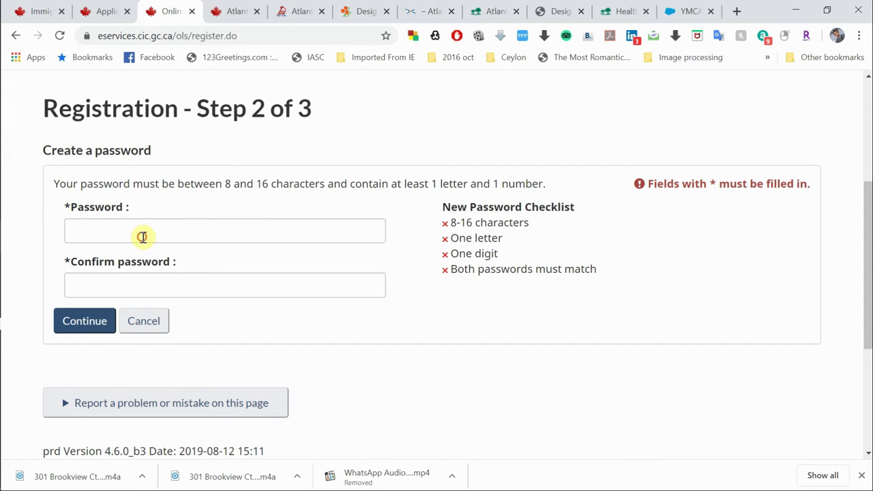
pyautogui.click(143, 237)
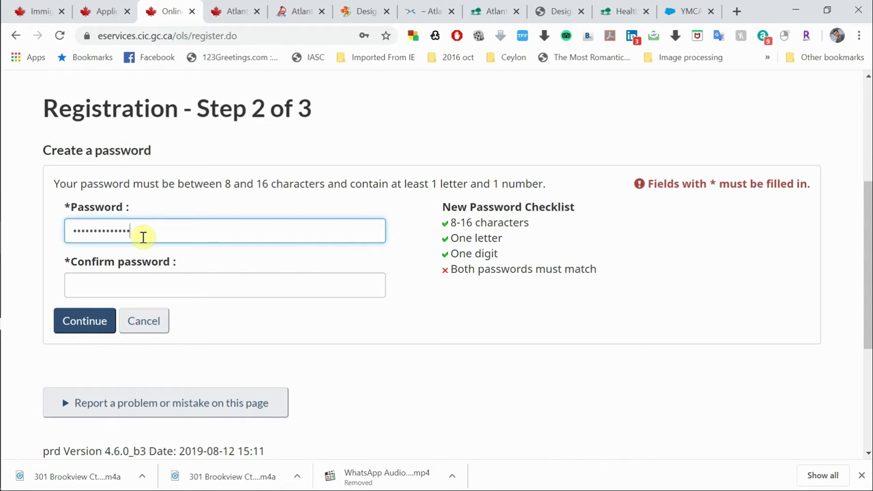
pyautogui.click(131, 286)
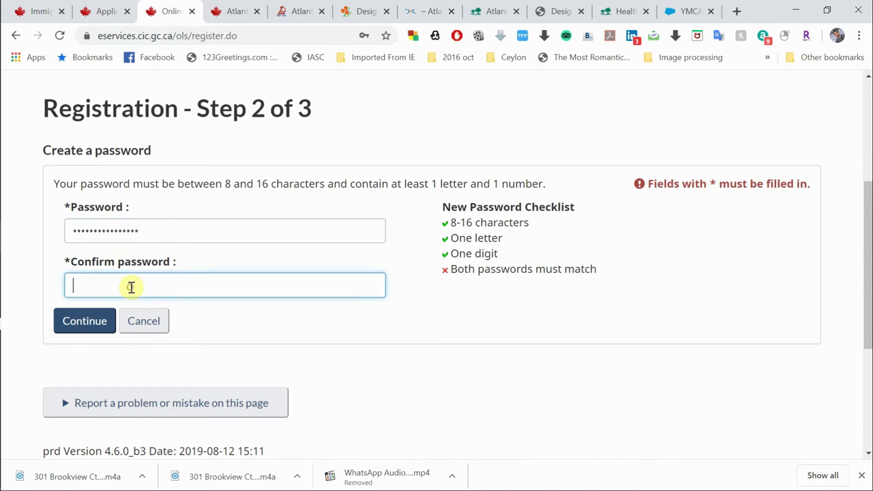
pyautogui.click(84, 326)
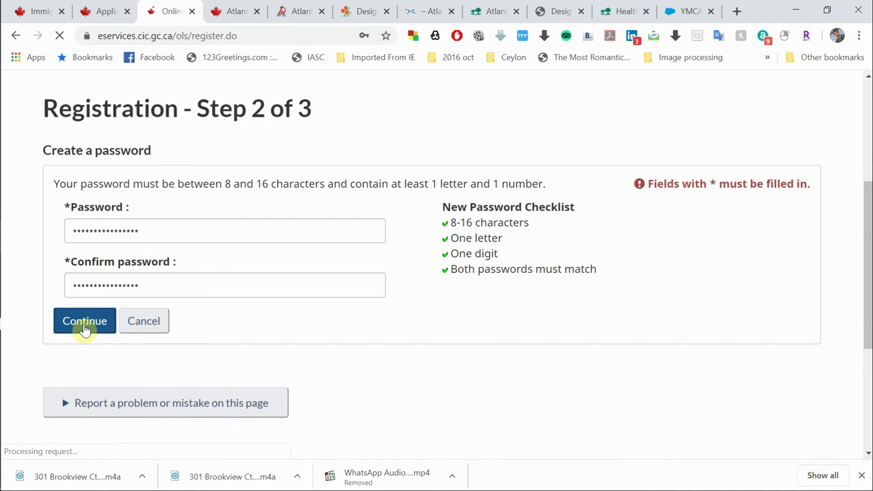
pyautogui.scroll(-2, 295, 376)
# Step: Choose the 'What was my first pet's name?' recovery question and enter its answer
pyautogui.scroll(-2, 295, 376)
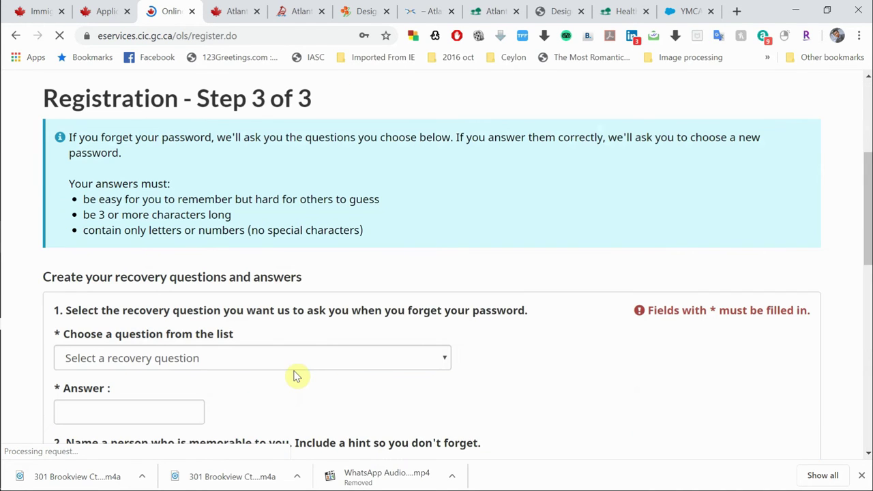
pyautogui.click(291, 359)
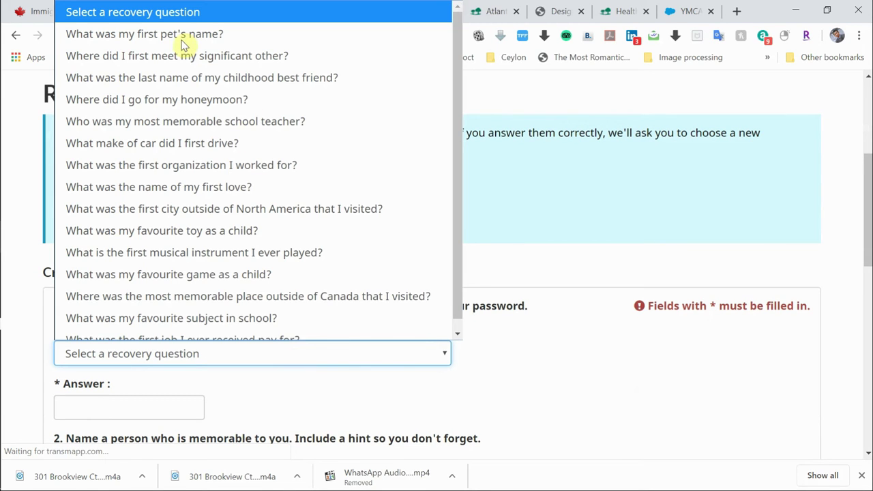
pyautogui.click(185, 36)
pyautogui.scroll(-2, 290, 372)
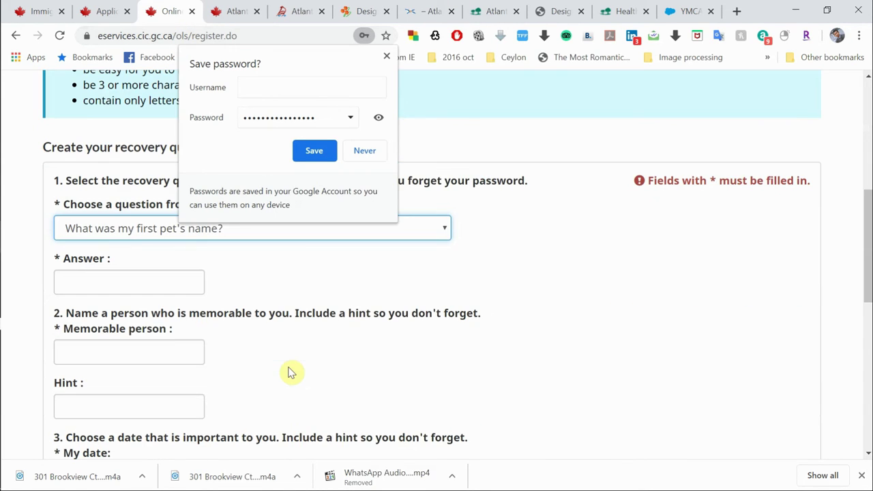
pyautogui.click(321, 160)
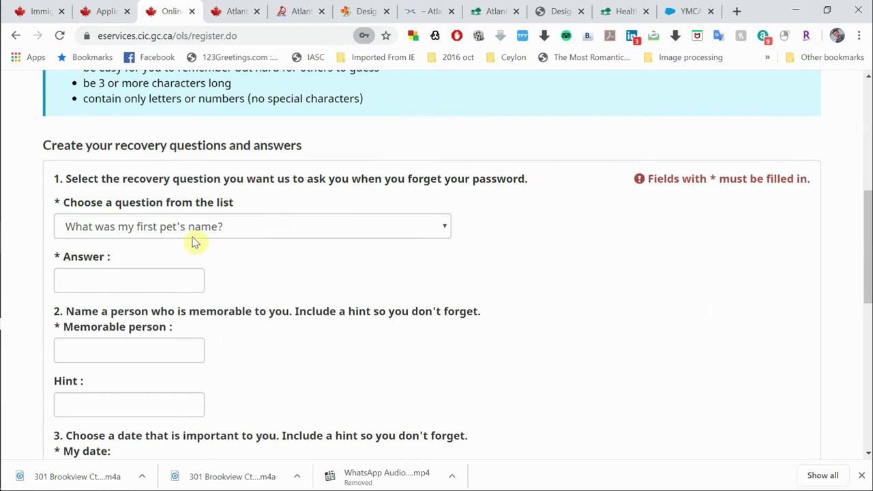
pyautogui.click(153, 276)
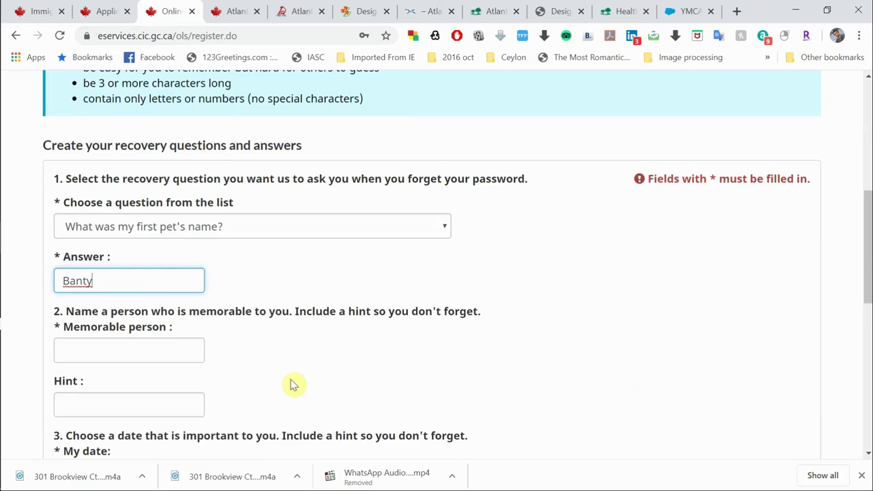
pyautogui.scroll(-2, 292, 384)
pyautogui.scroll(-1, 292, 384)
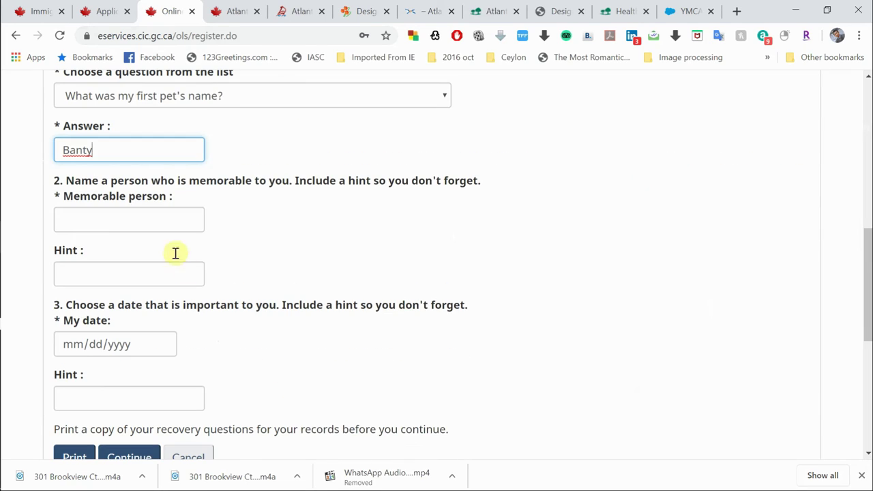
# Step: Fill in the memorable person, an important date, and a hint for each, then submit
pyautogui.click(168, 218)
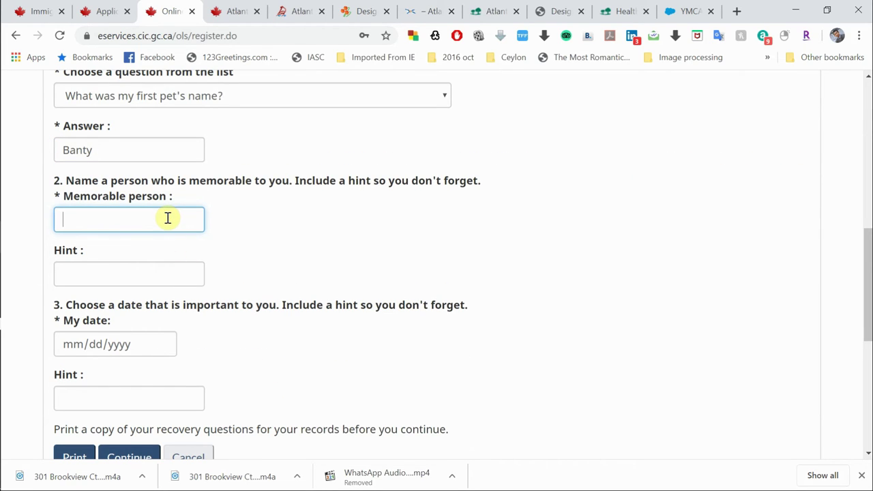
pyautogui.scroll(-3, 259, 253)
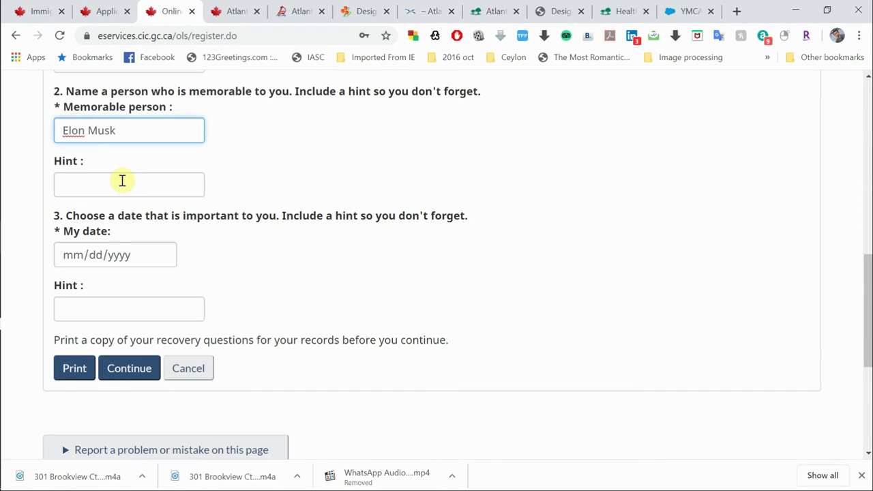
pyautogui.click(122, 181)
pyautogui.scroll(-1, 173, 241)
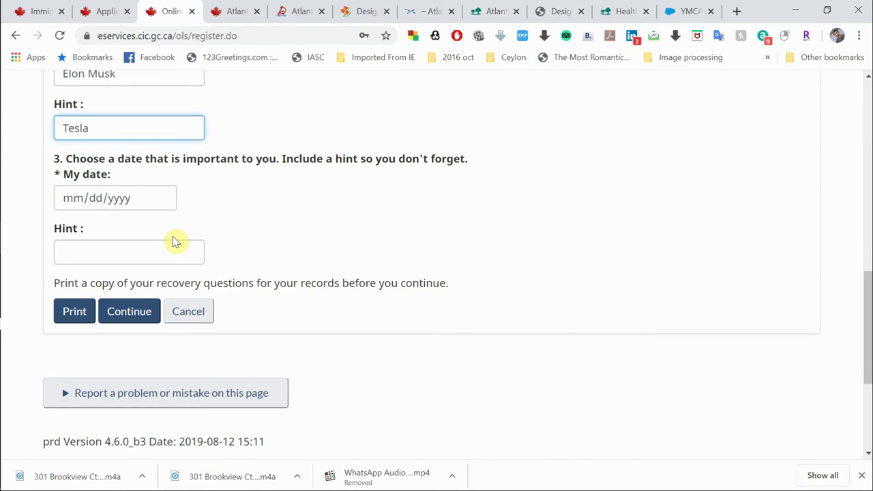
pyautogui.click(80, 201)
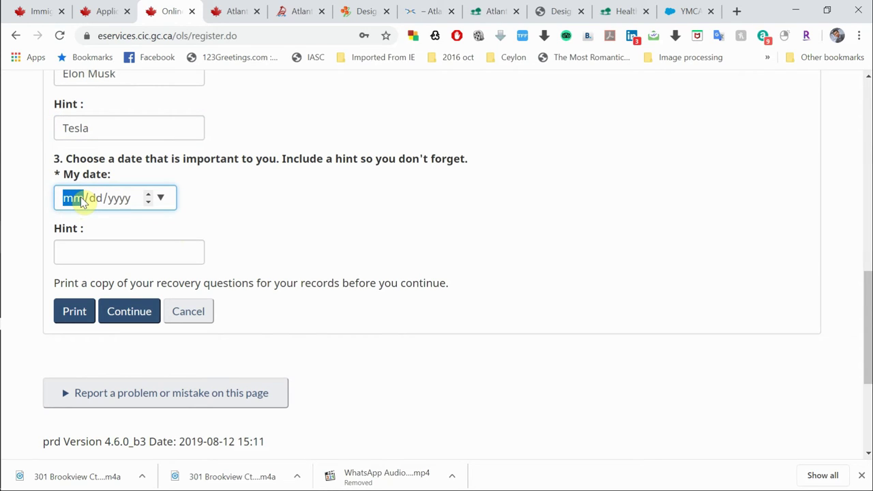
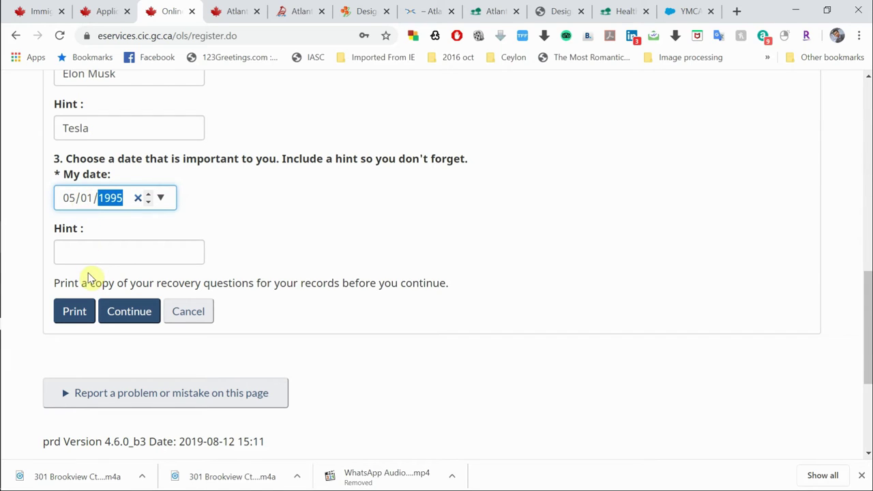
pyautogui.click(101, 248)
pyautogui.click(134, 322)
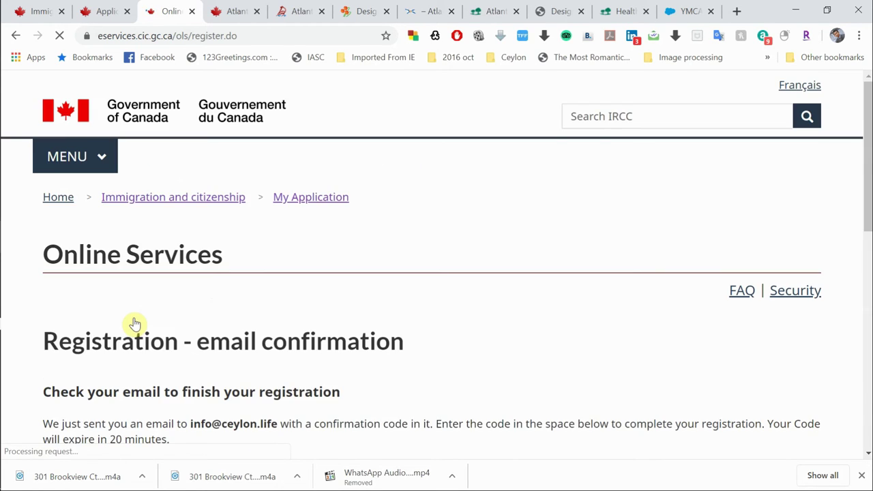
# Step: Check the email confirmation page's code field, then open a new tab for the verification e-mail
pyautogui.scroll(-3, 226, 355)
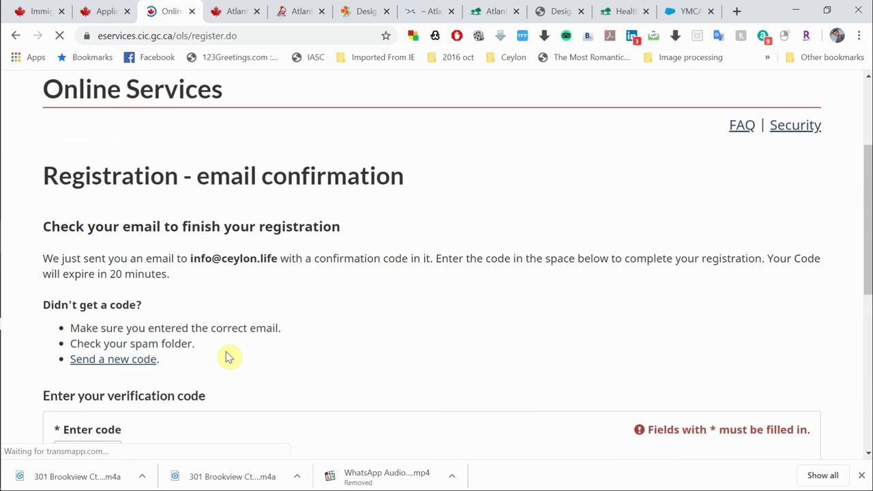
pyautogui.scroll(-5, 227, 356)
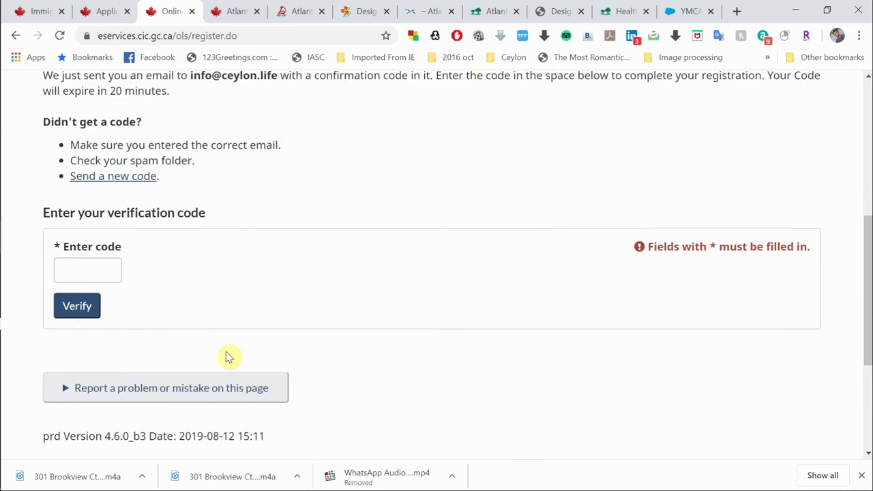
pyautogui.scroll(3, 229, 357)
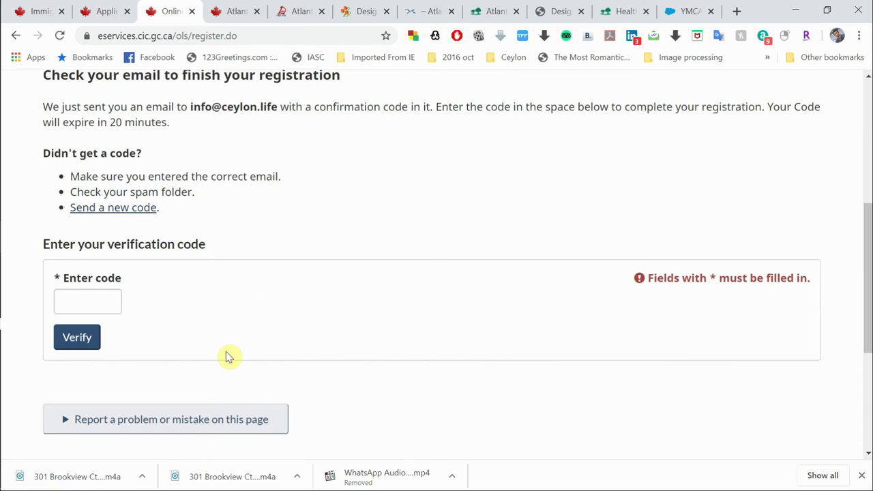
pyautogui.scroll(1, 263, 242)
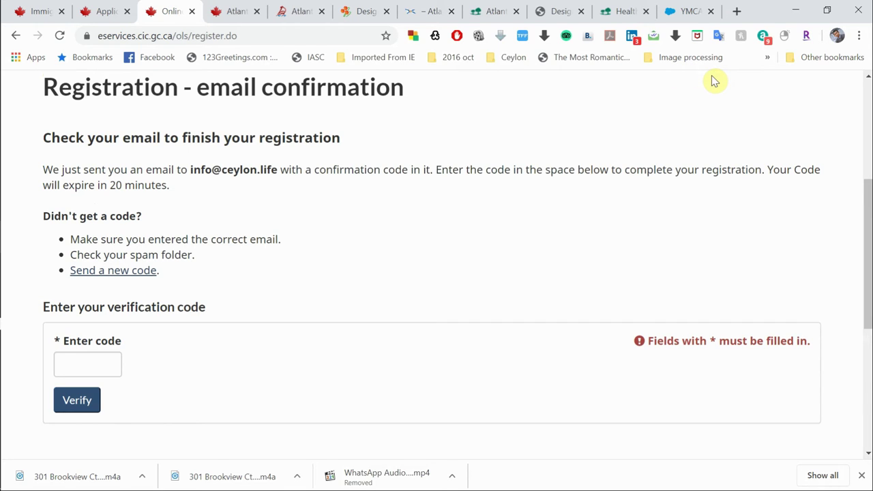
pyautogui.click(737, 11)
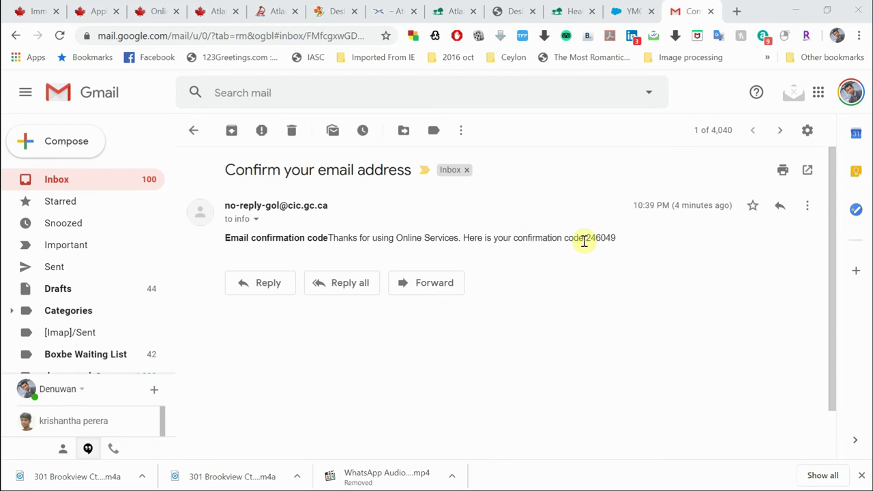
# Step: Copy the confirmation code from the IRCC 'Confirm your email address' email and return to the canada.ca page
pyautogui.moveTo(586, 240); pyautogui.dragTo(617, 238)
pyautogui.hotkey('ctrl', 'c')
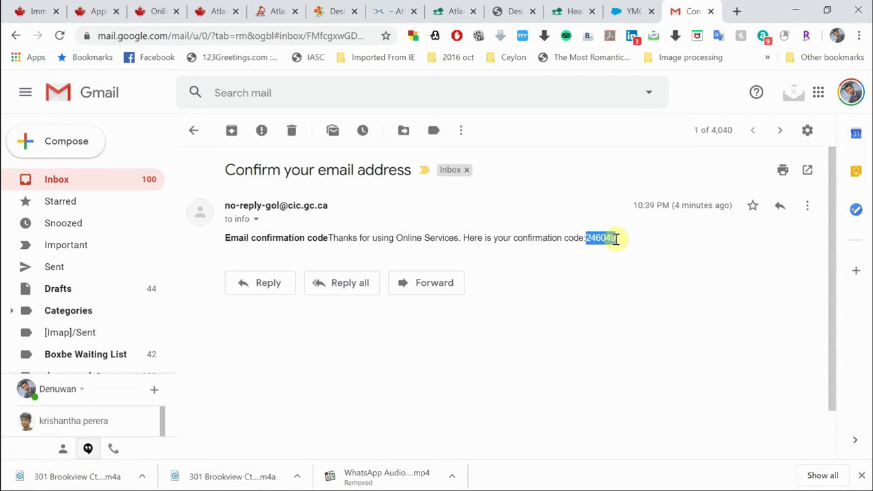
pyautogui.click(98, 10)
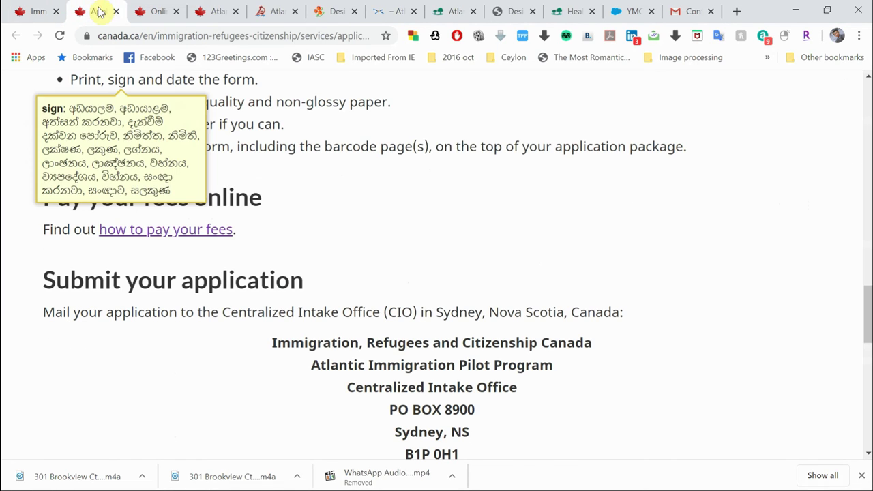
# Step: Paste the confirmation code on the registration page, verify the email, and continue
pyautogui.click(156, 12)
pyautogui.click(84, 358)
pyautogui.hotkey('ctrl', 'v')
pyautogui.click(76, 405)
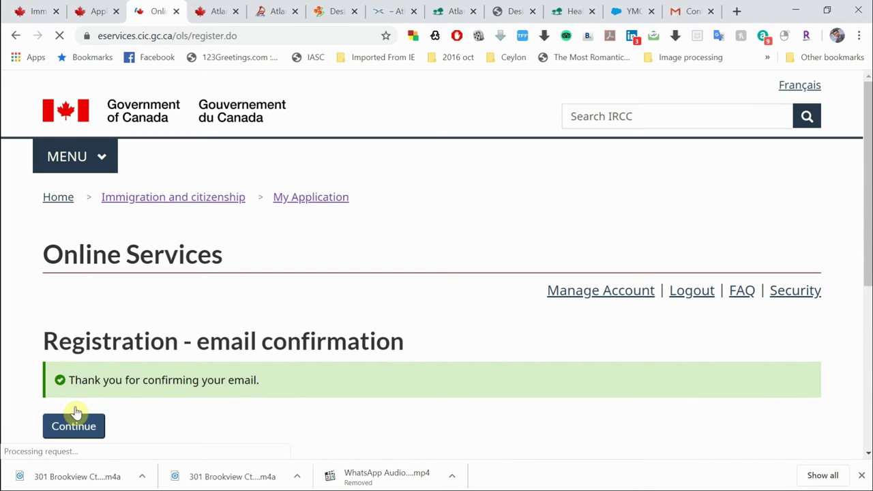
pyautogui.scroll(-3, 279, 388)
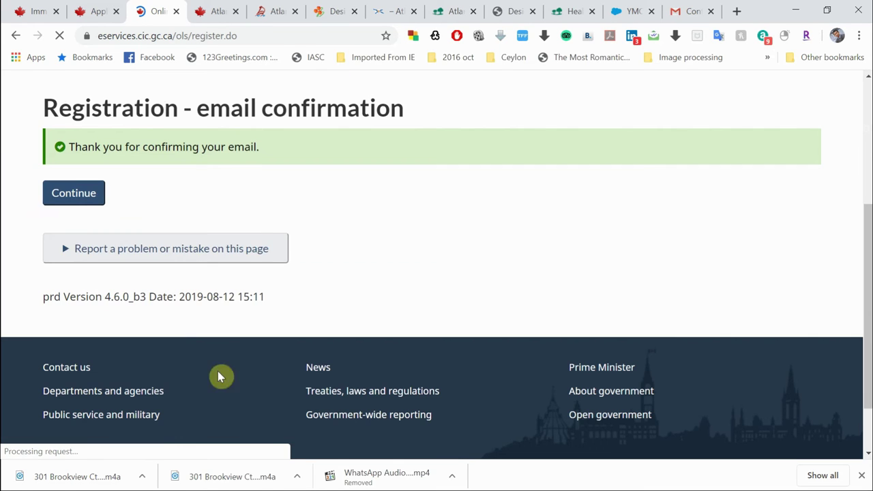
pyautogui.click(81, 193)
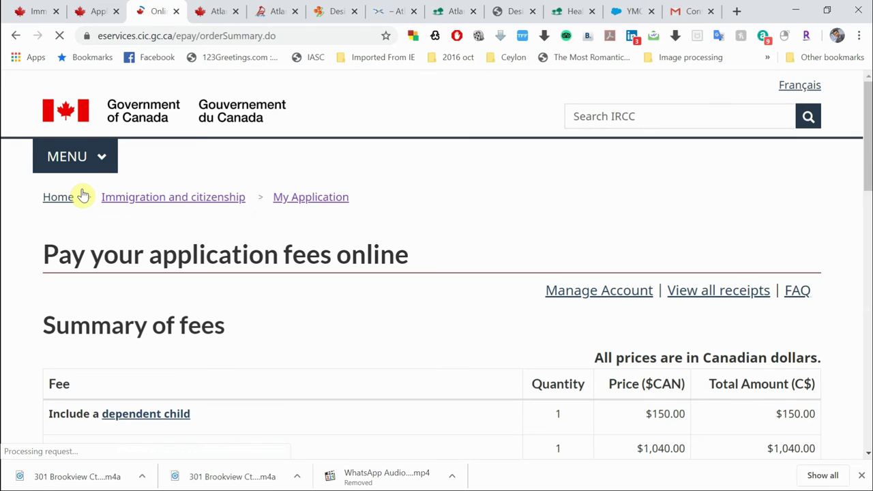
# Step: Acknowledge the refund disclaimer on the $2,400.00 fee summary and proceed to secure checkout
pyautogui.scroll(-6, 260, 291)
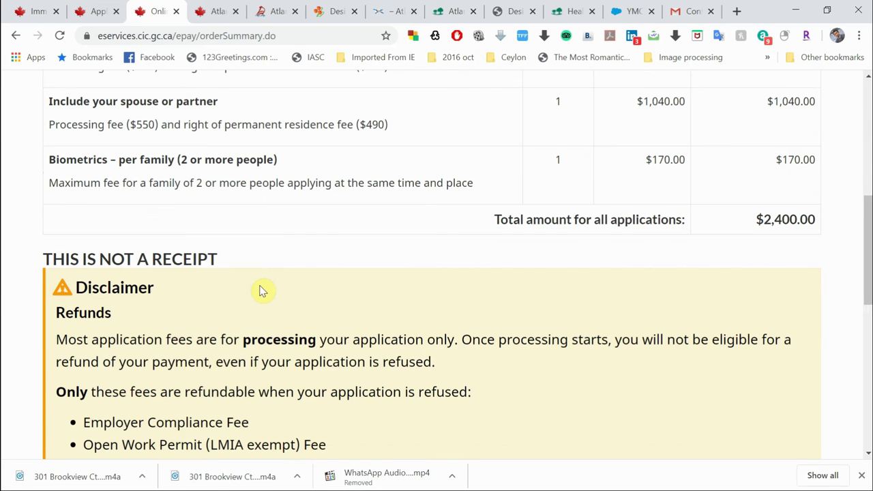
pyautogui.scroll(-5, 260, 291)
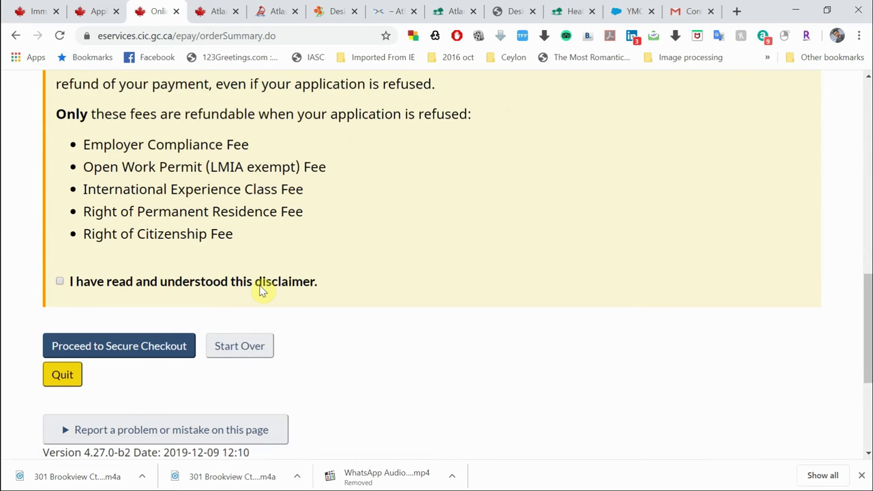
pyautogui.click(59, 214)
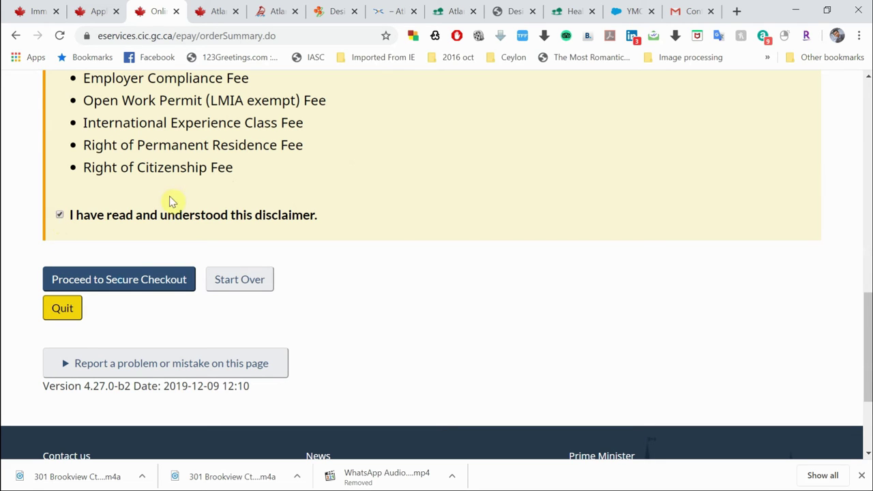
pyautogui.scroll(3, 298, 185)
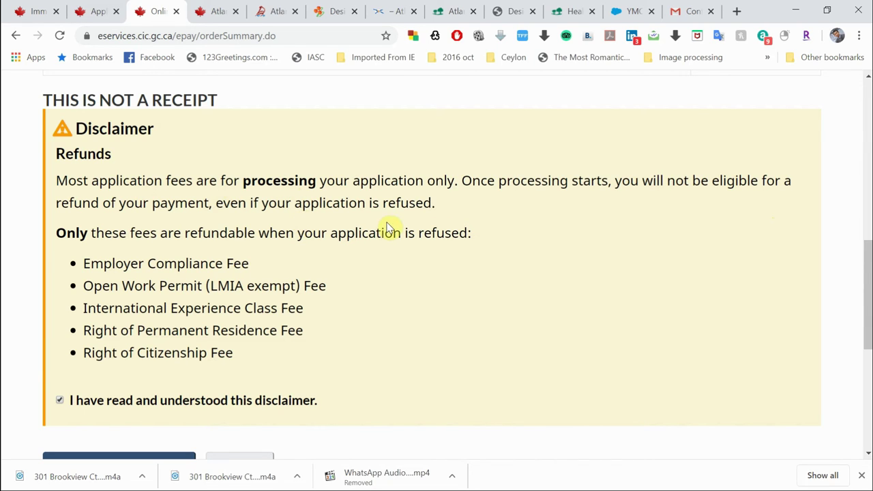
pyautogui.scroll(-2, 387, 227)
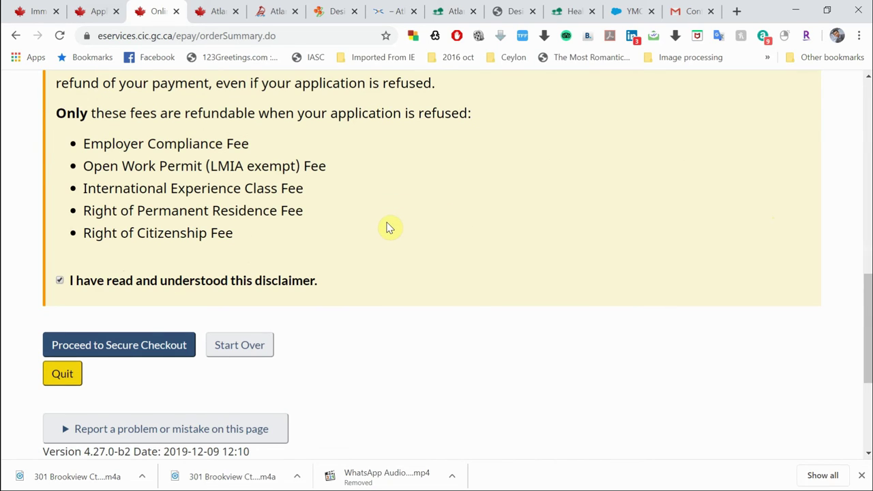
pyautogui.scroll(-1, 386, 228)
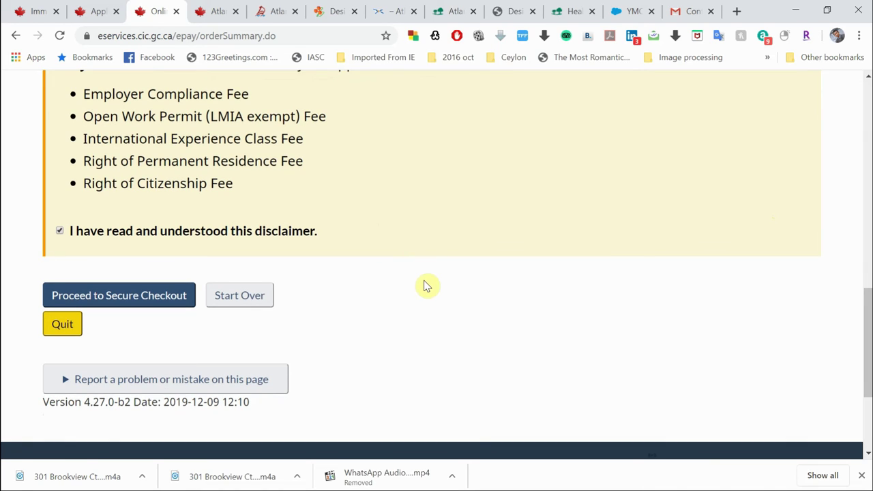
pyautogui.scroll(-1, 345, 319)
pyautogui.click(120, 272)
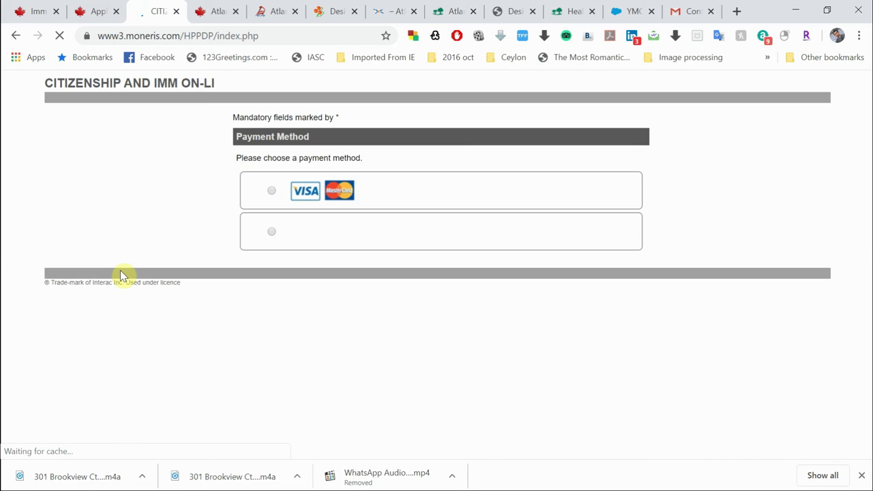
# Step: Choose Visa/MasterCard as the payment method and review the $2400.00 (CAD) Payment Details form
pyautogui.click(273, 194)
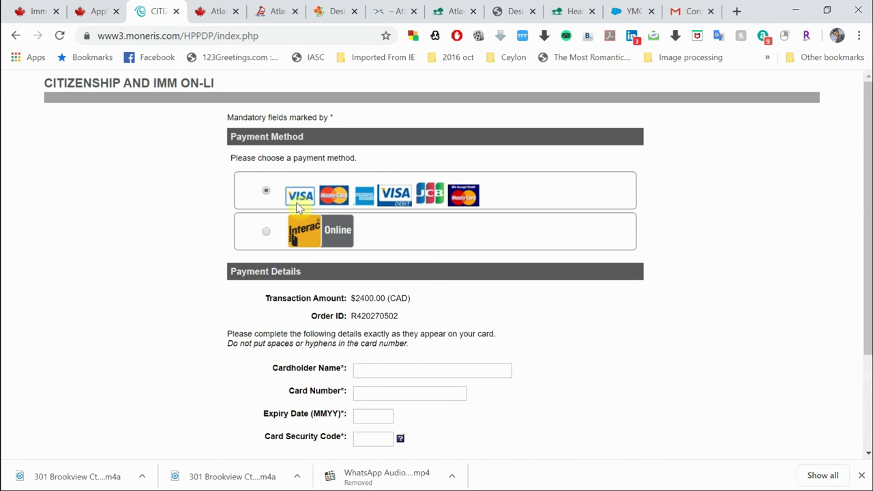
pyautogui.scroll(-2, 384, 343)
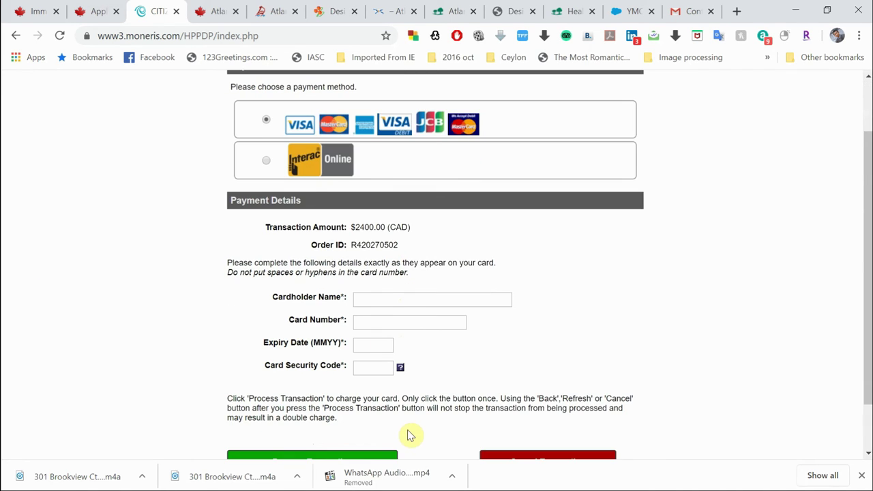
pyautogui.scroll(1, 409, 434)
pyautogui.scroll(2, 409, 433)
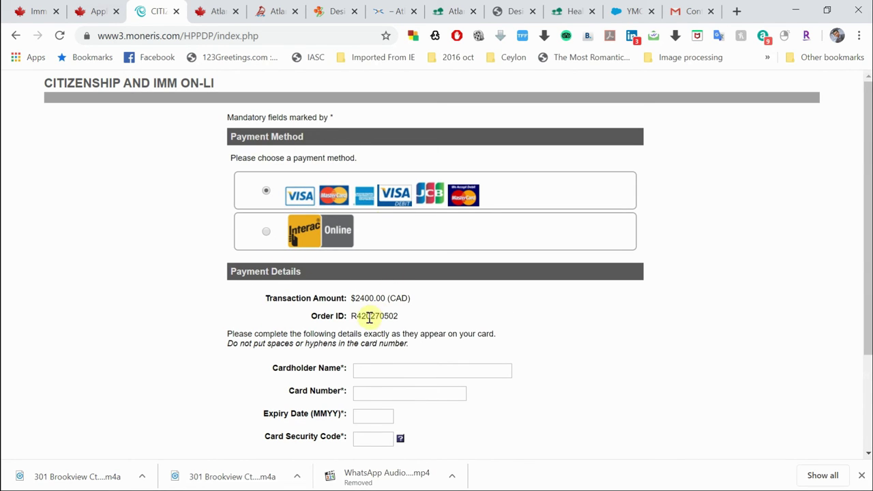
pyautogui.scroll(-1, 475, 309)
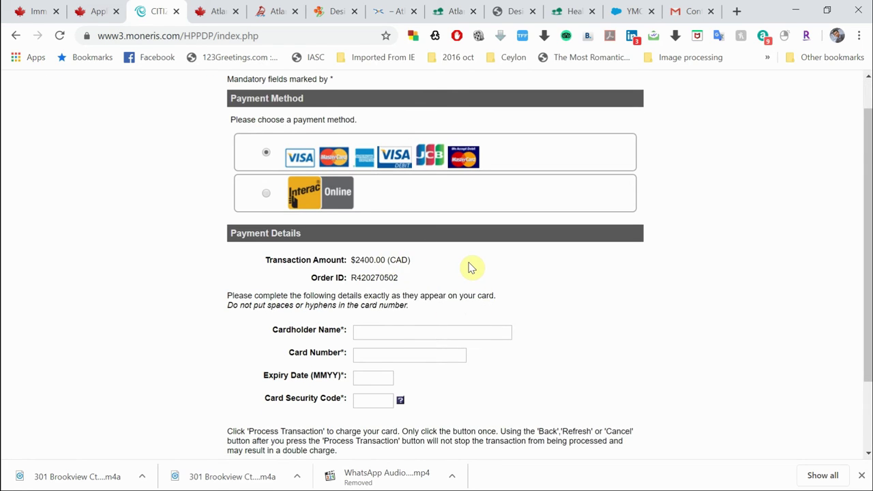
pyautogui.scroll(-1, 469, 267)
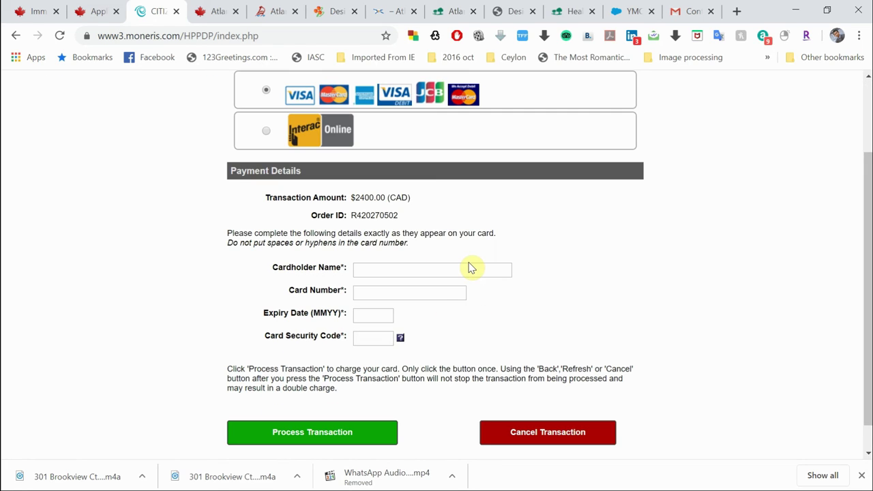
# Step: Focus the Cardholder Name field, dismiss the saved-card suggestions, and glance at the canada.ca instructions
pyautogui.click(389, 269)
pyautogui.click(576, 262)
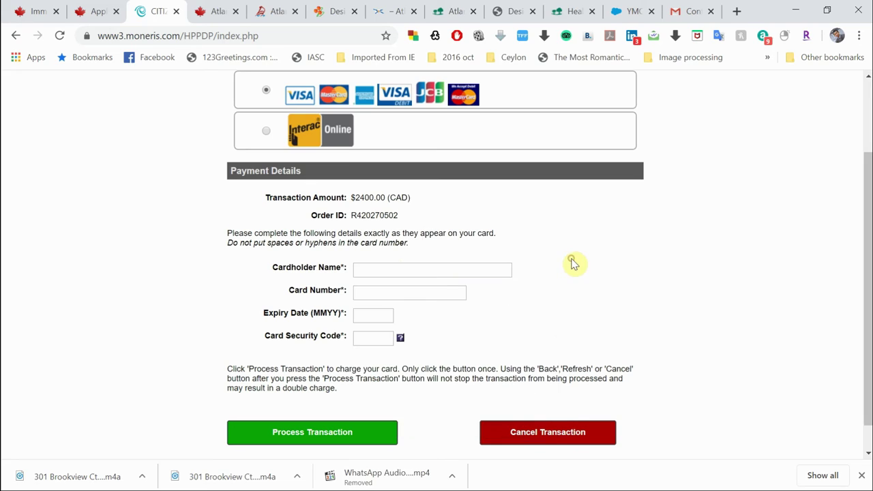
pyautogui.scroll(-1, 444, 363)
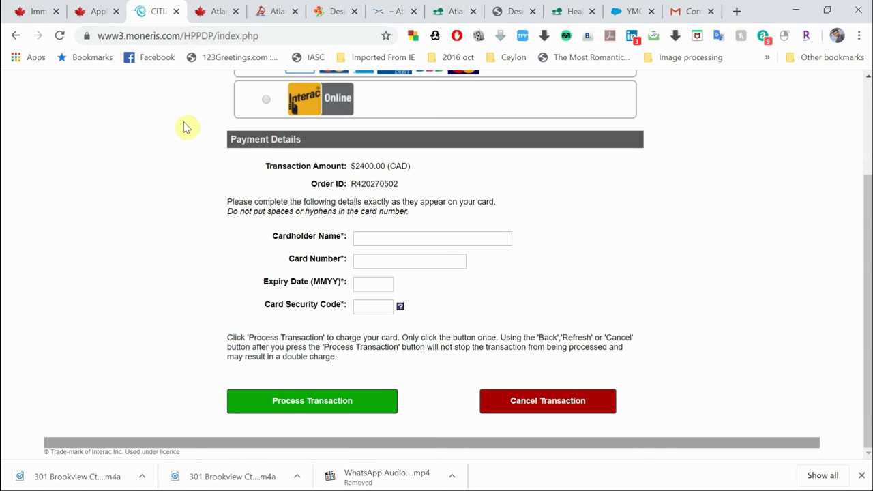
pyautogui.click(97, 18)
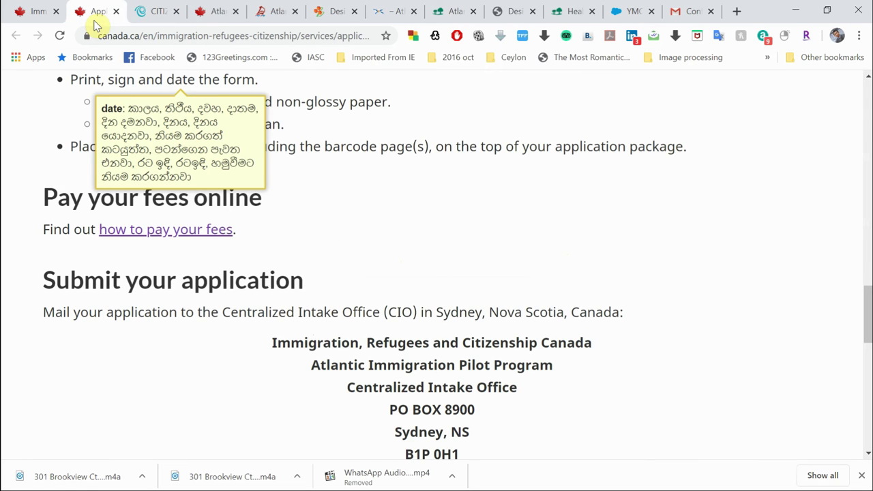
pyautogui.click(137, 18)
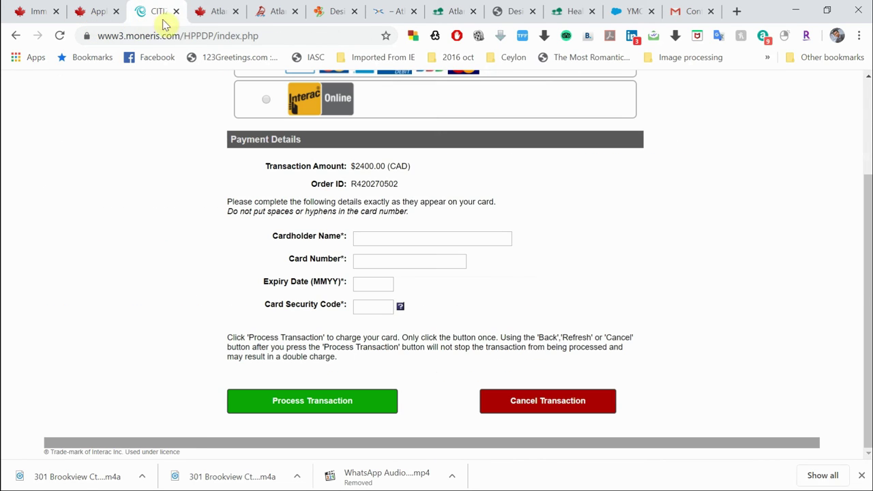
# Step: Switch to the Atlantic program page and find the settlement funds table, starting at $3,240 for one person
pyautogui.click(211, 21)
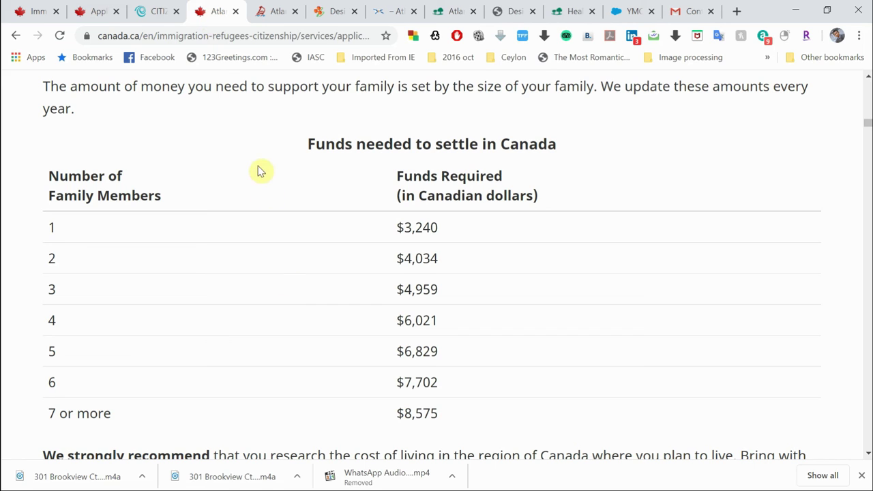
pyautogui.scroll(1, 259, 172)
pyautogui.scroll(-2, 259, 172)
pyautogui.scroll(2, 260, 172)
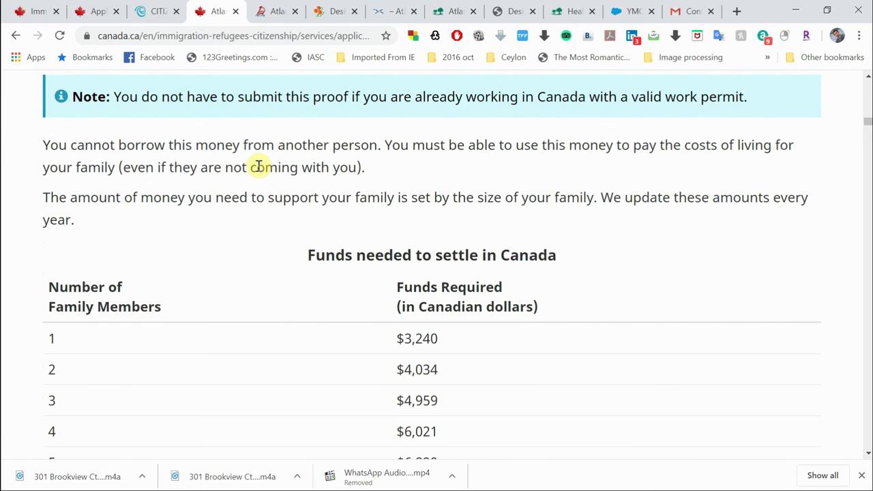
pyautogui.scroll(5, 259, 172)
pyautogui.scroll(-6, 260, 171)
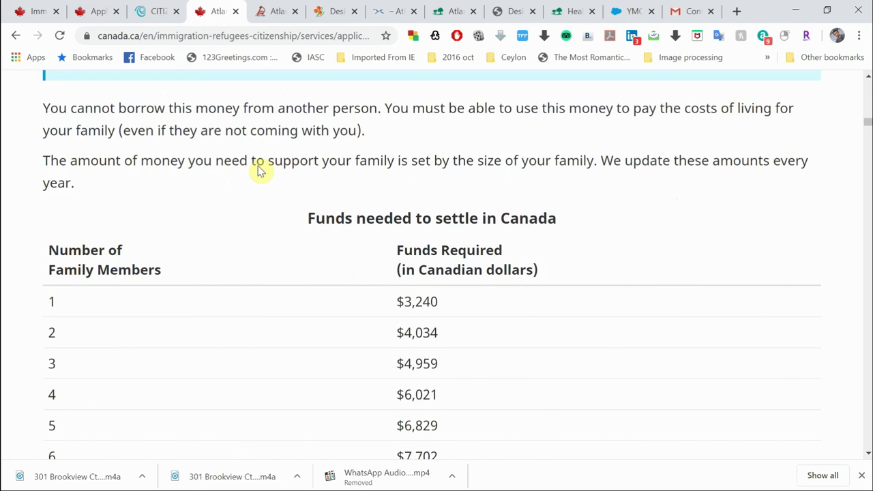
pyautogui.scroll(-2, 259, 172)
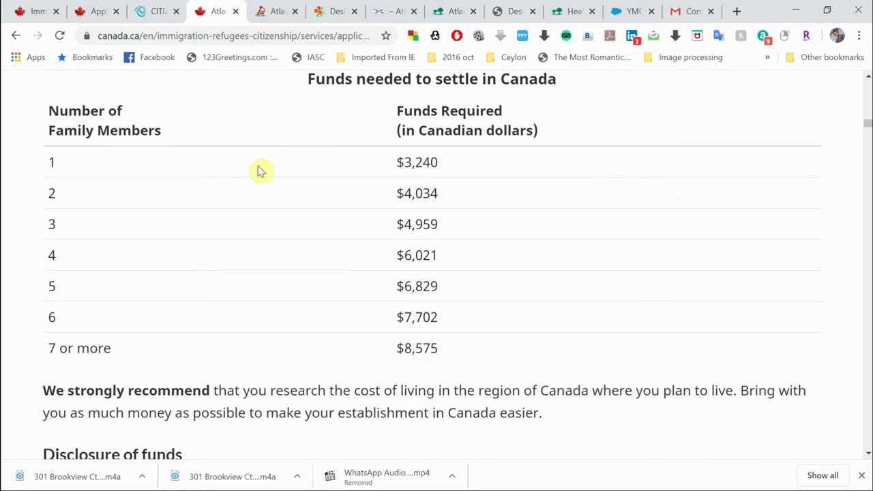